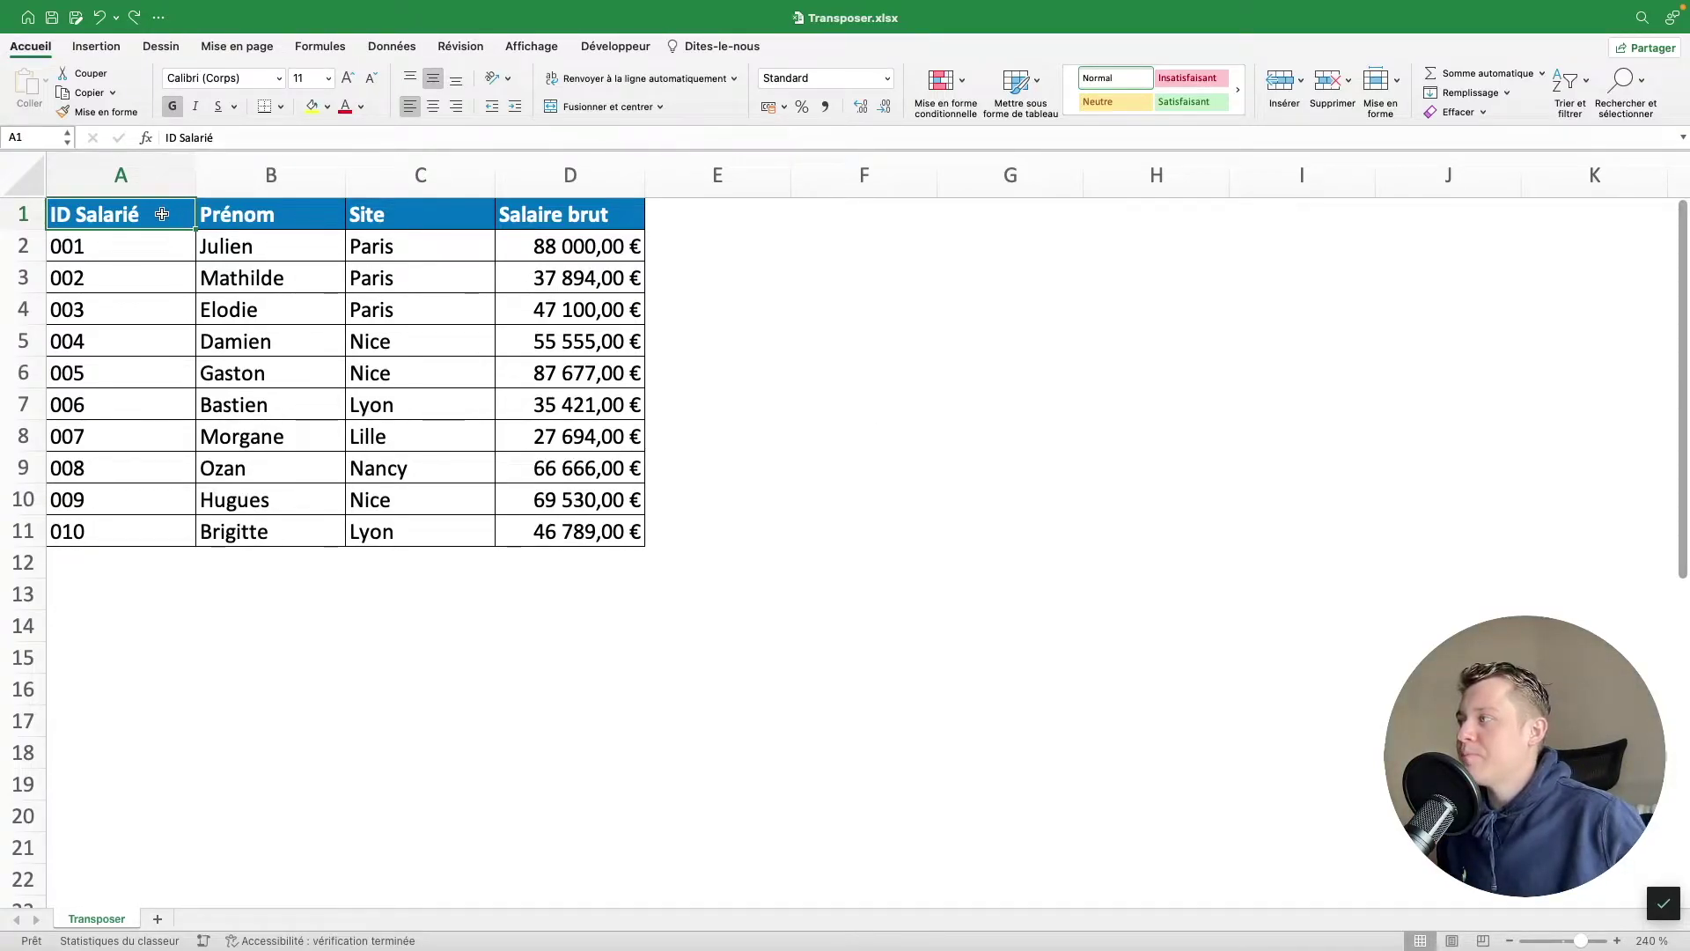
left_click_drag(162, 213, 569, 517)
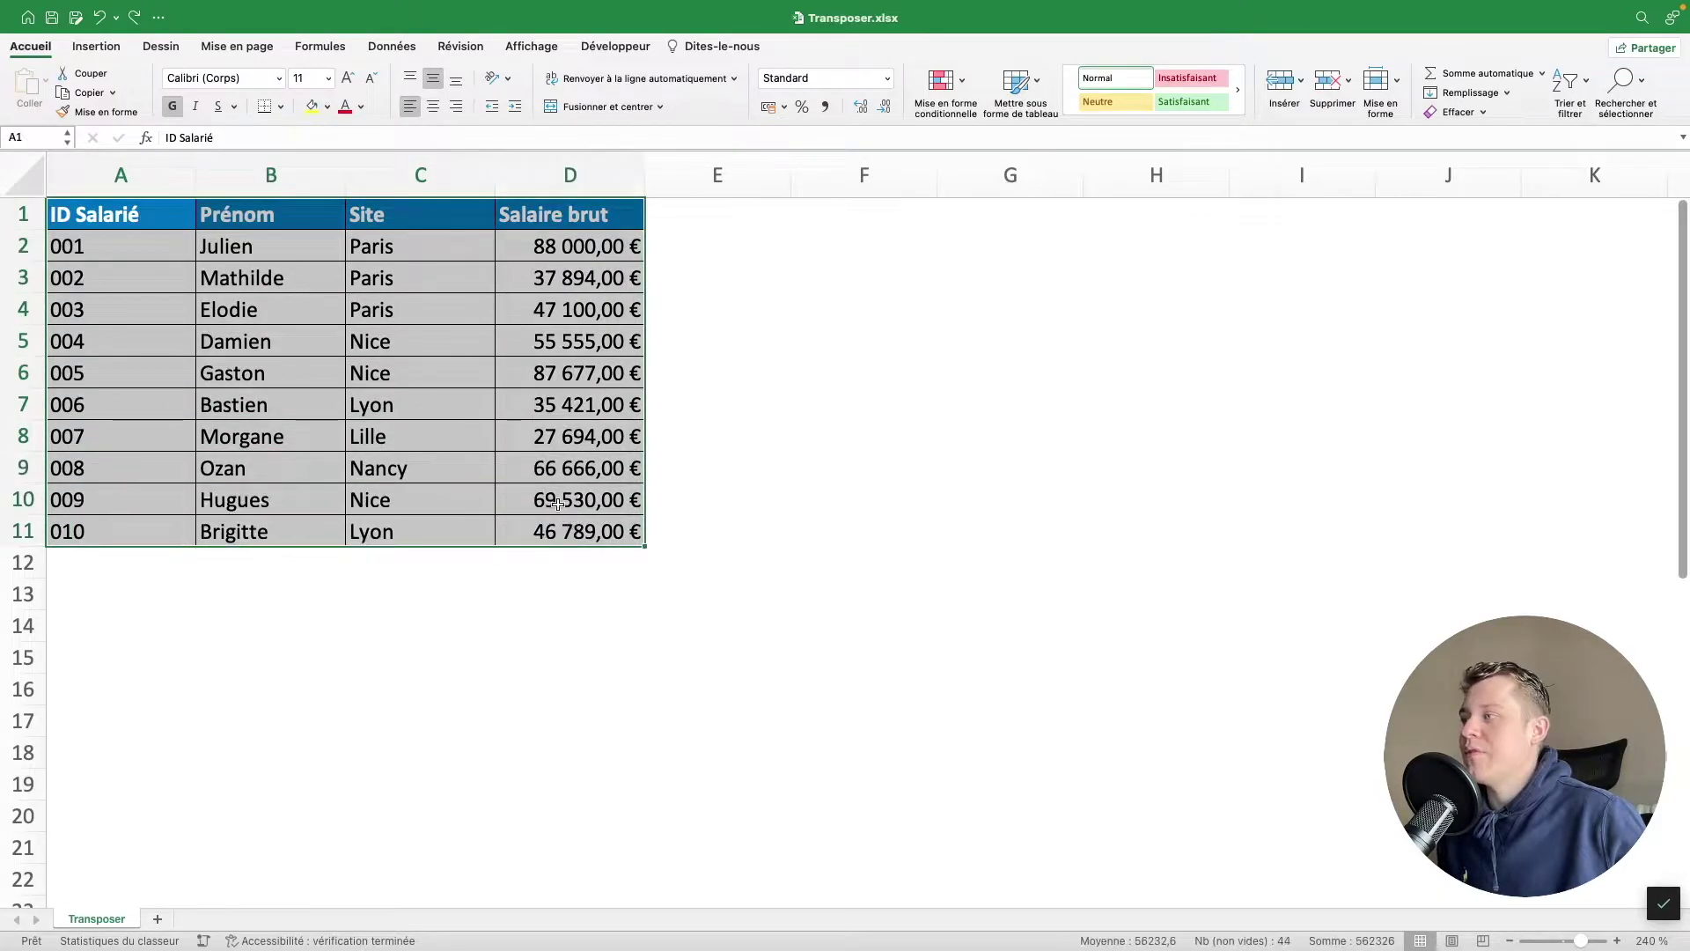
left_click_drag(141, 220, 534, 220)
left_click_drag(102, 594, 119, 715)
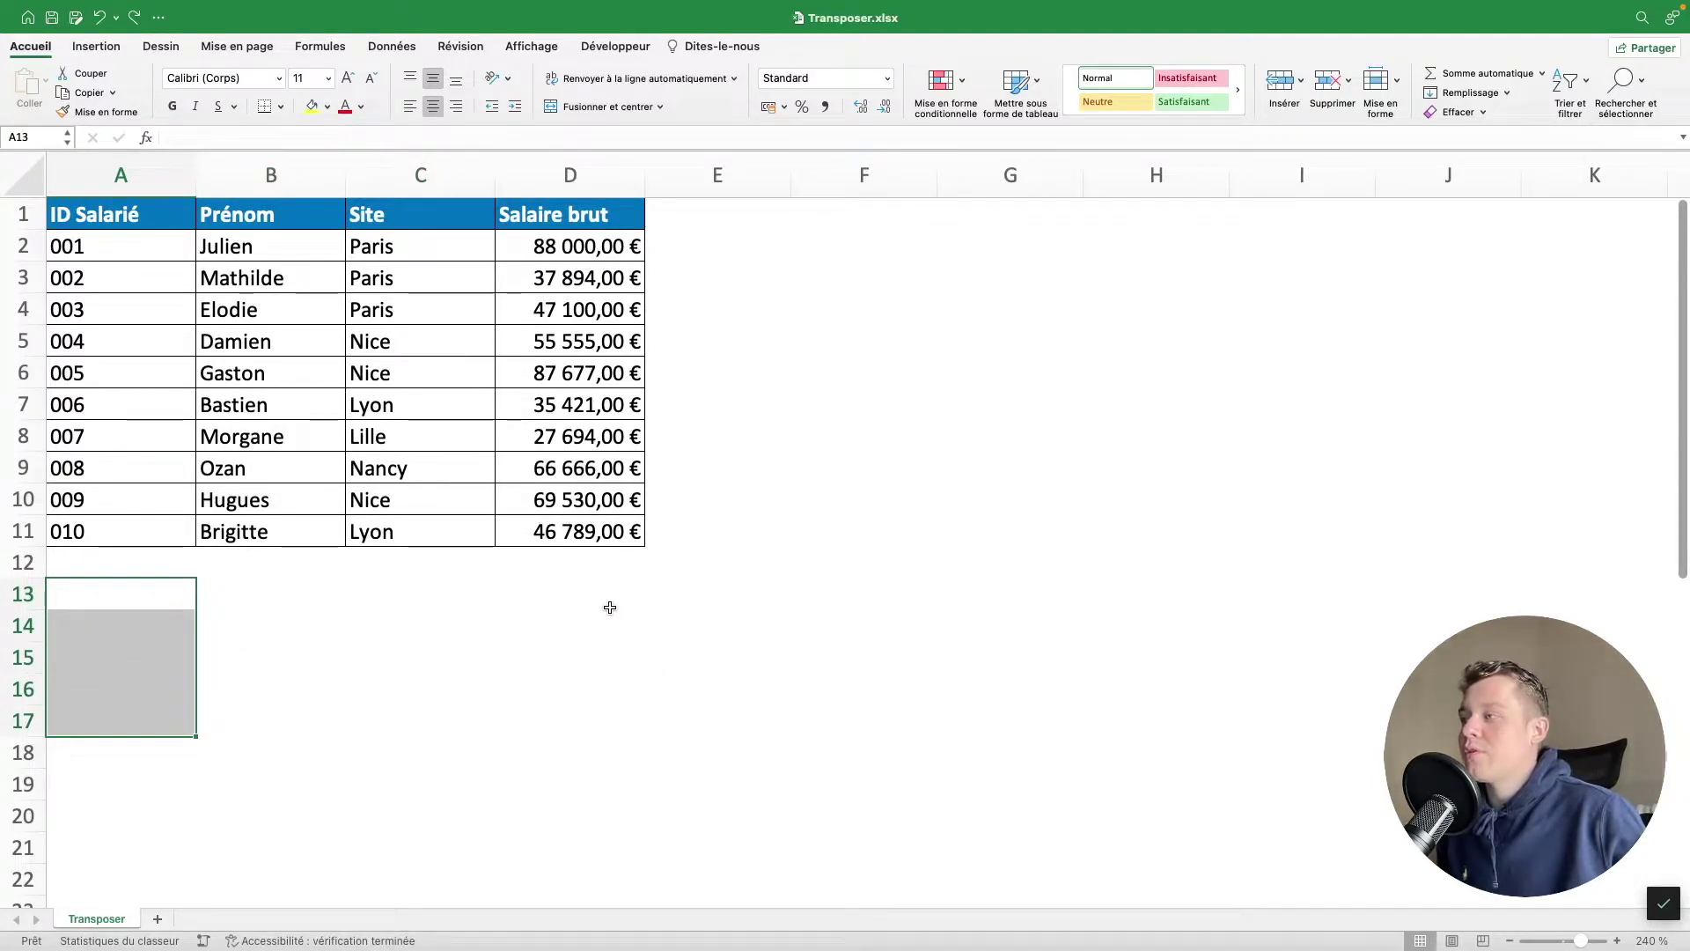
Copy the employee table A1:D11, headers included, and select cell A13 as the paste destination.
left_click_drag(158, 220, 557, 517)
key("super+c")
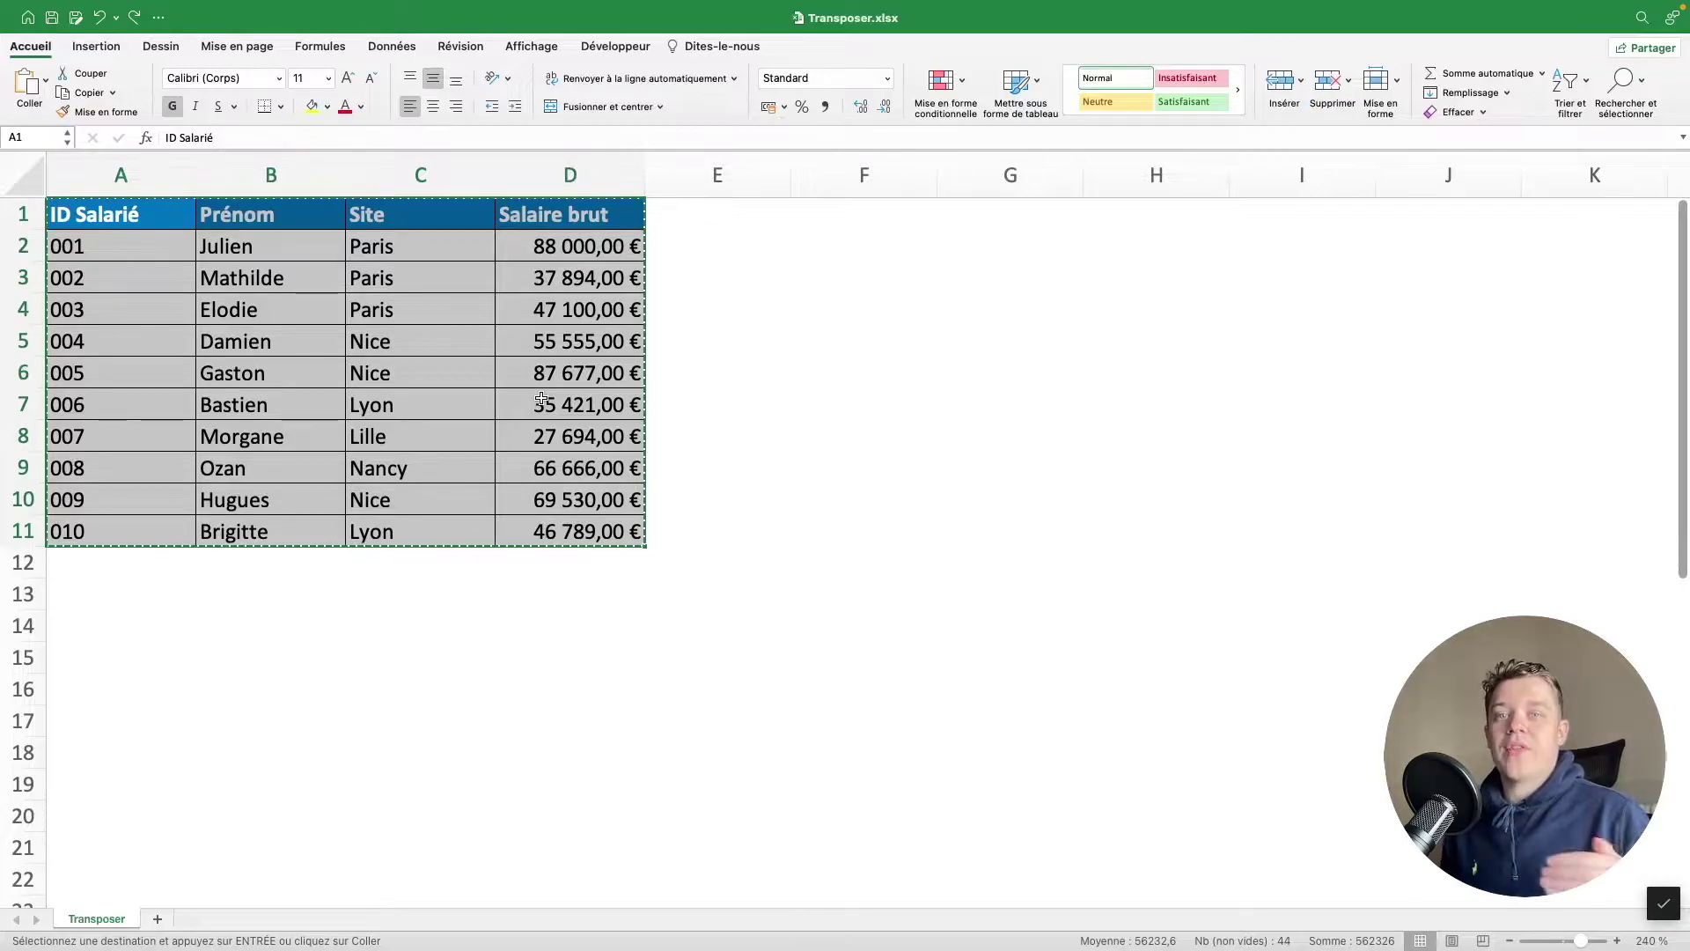
left_click(112, 595)
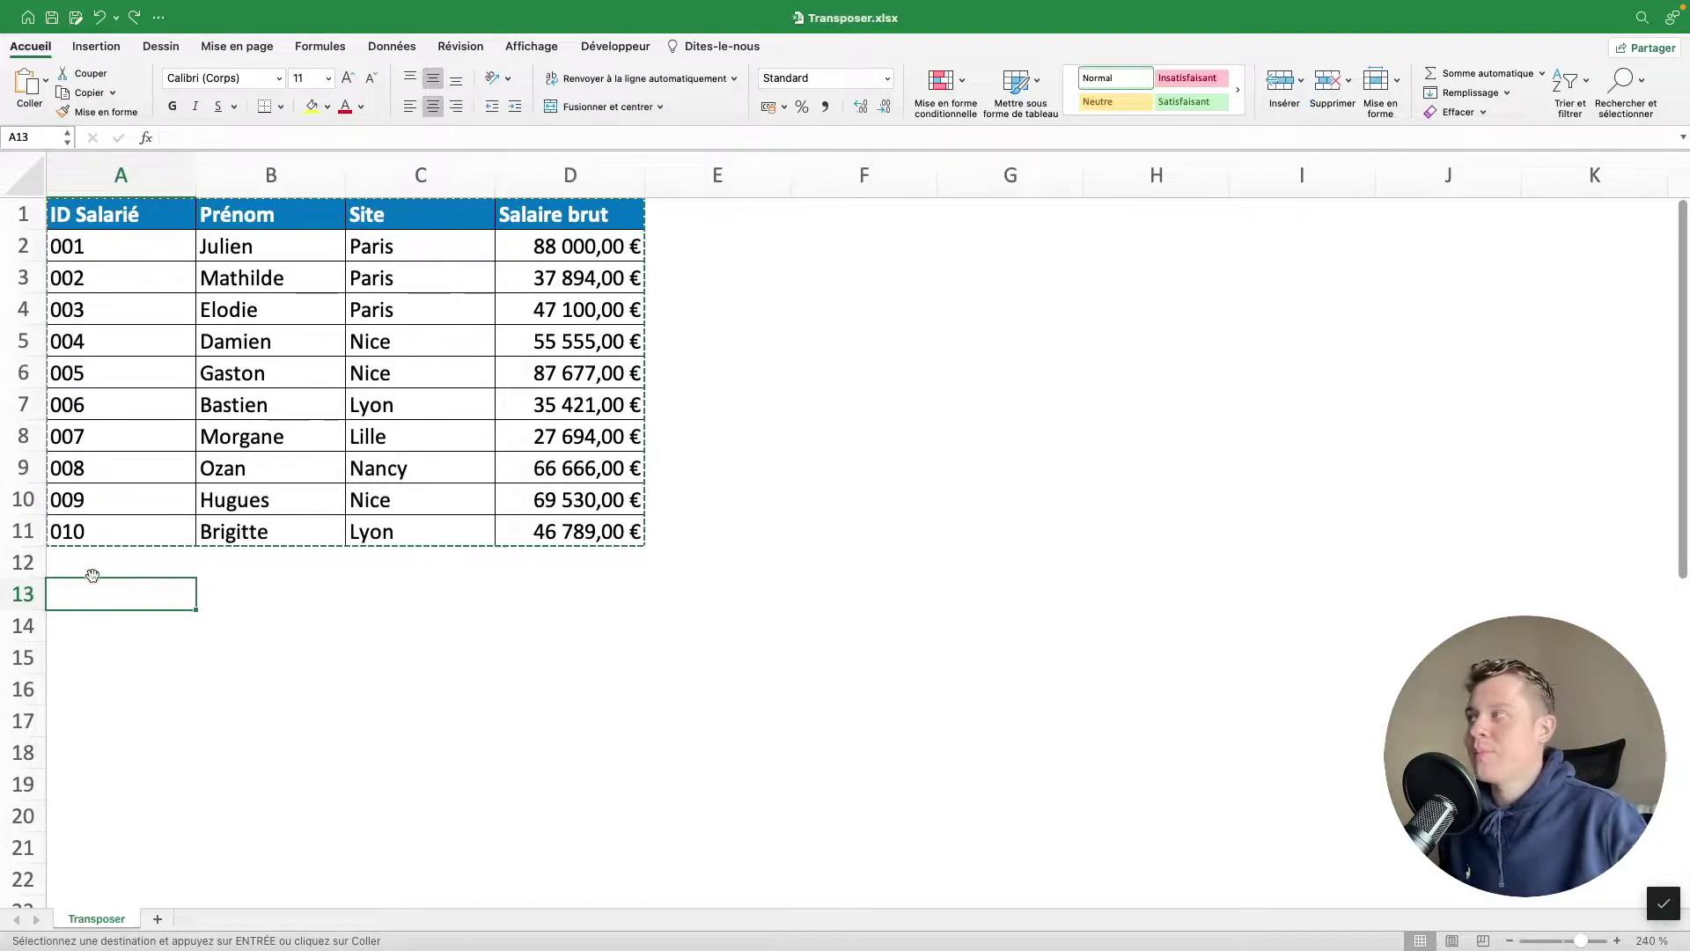
left_click(46, 82)
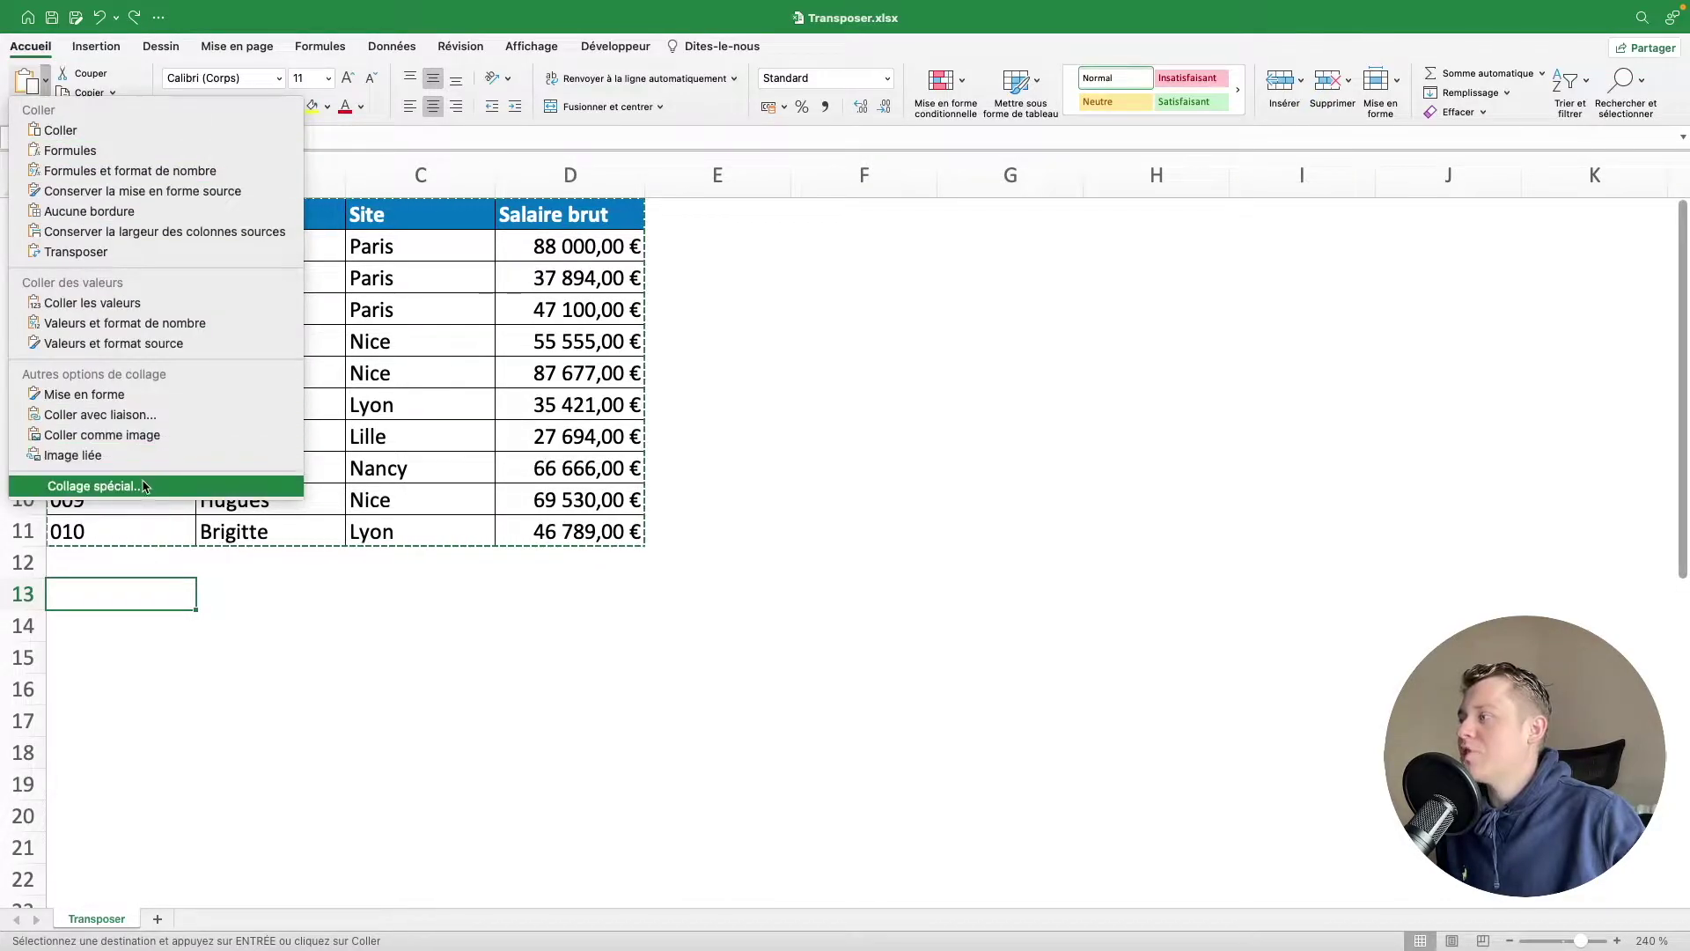
left_click(154, 587)
right_click(151, 590)
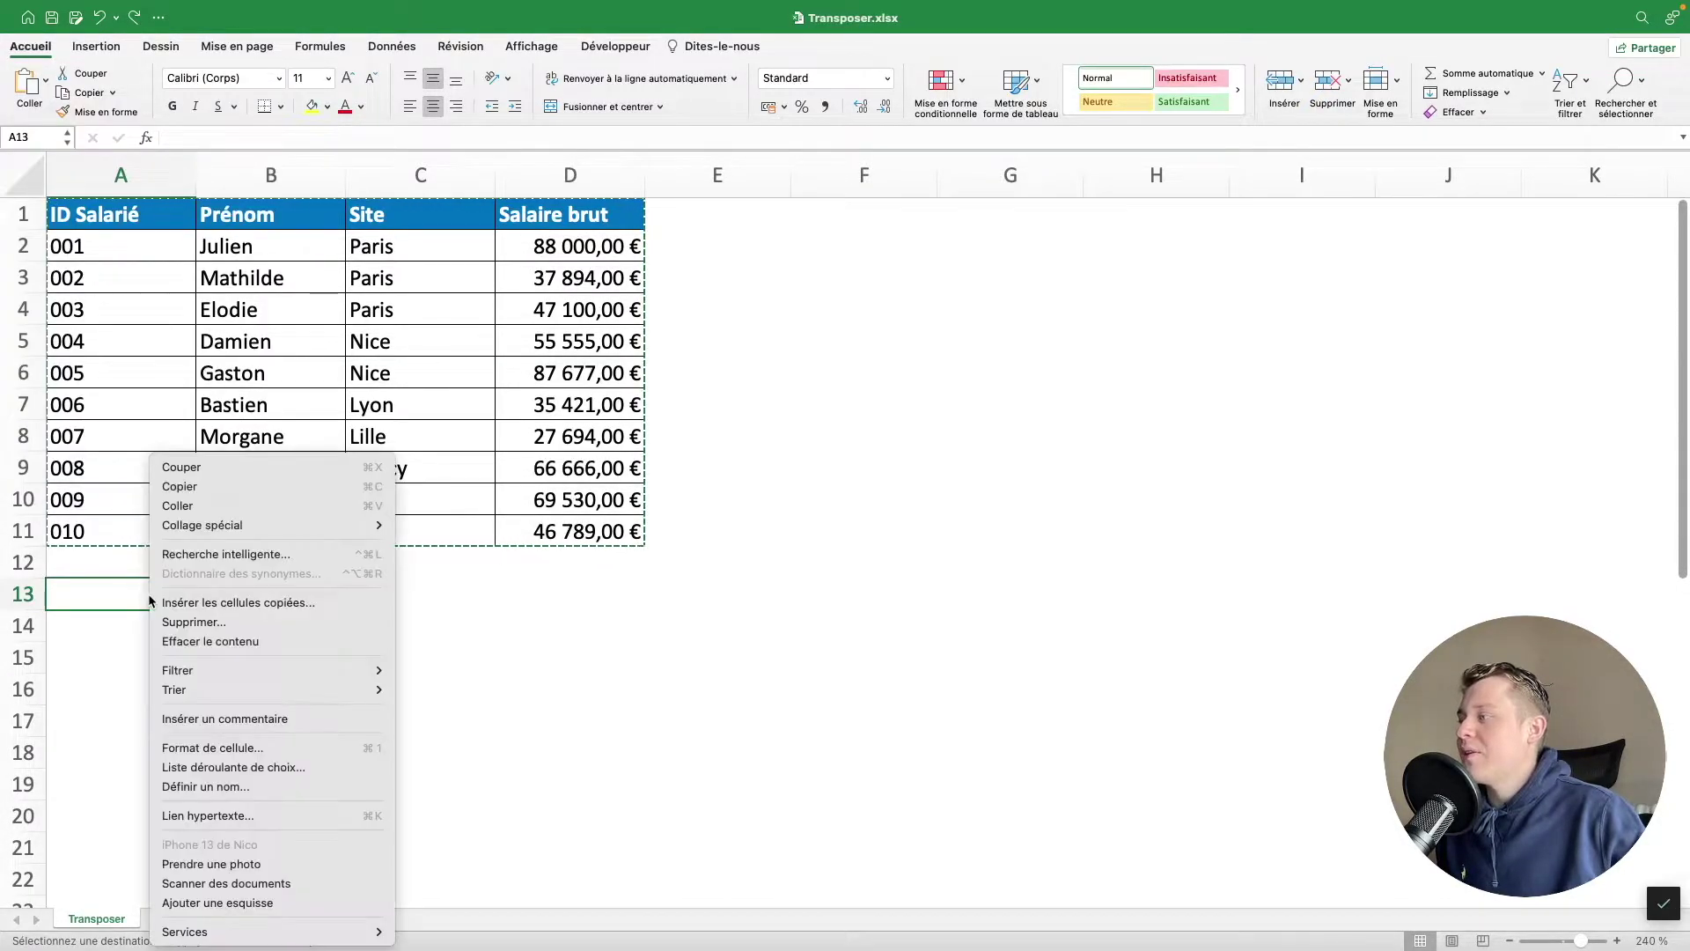
mouse_move(318, 527)
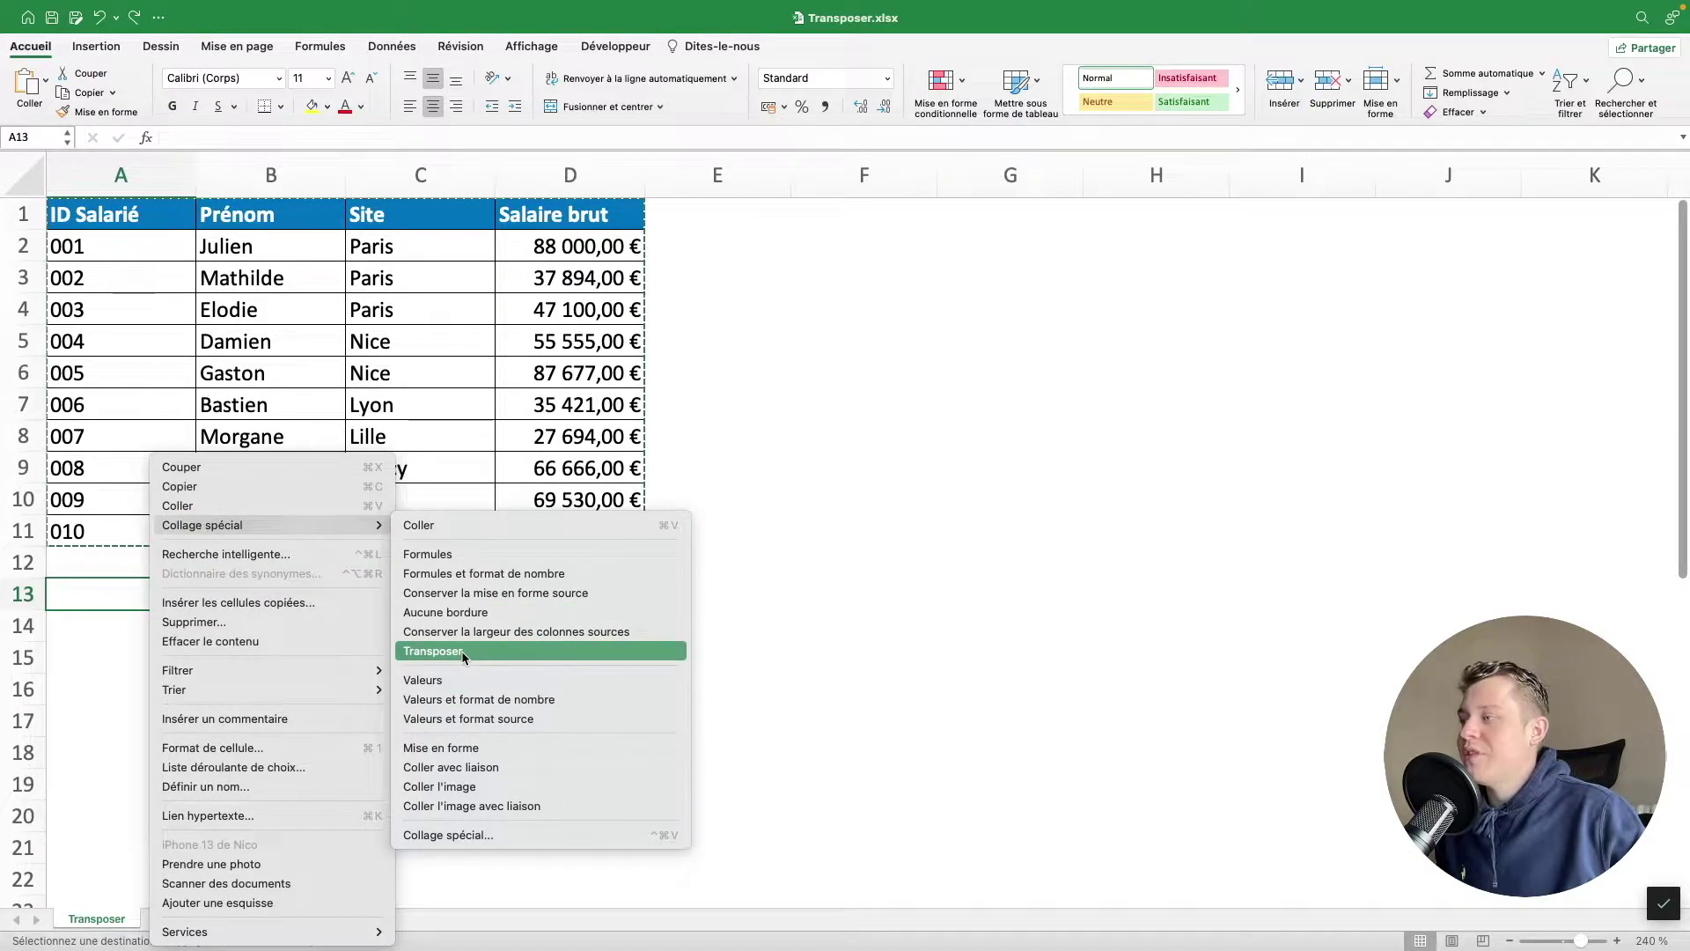
left_click(312, 361)
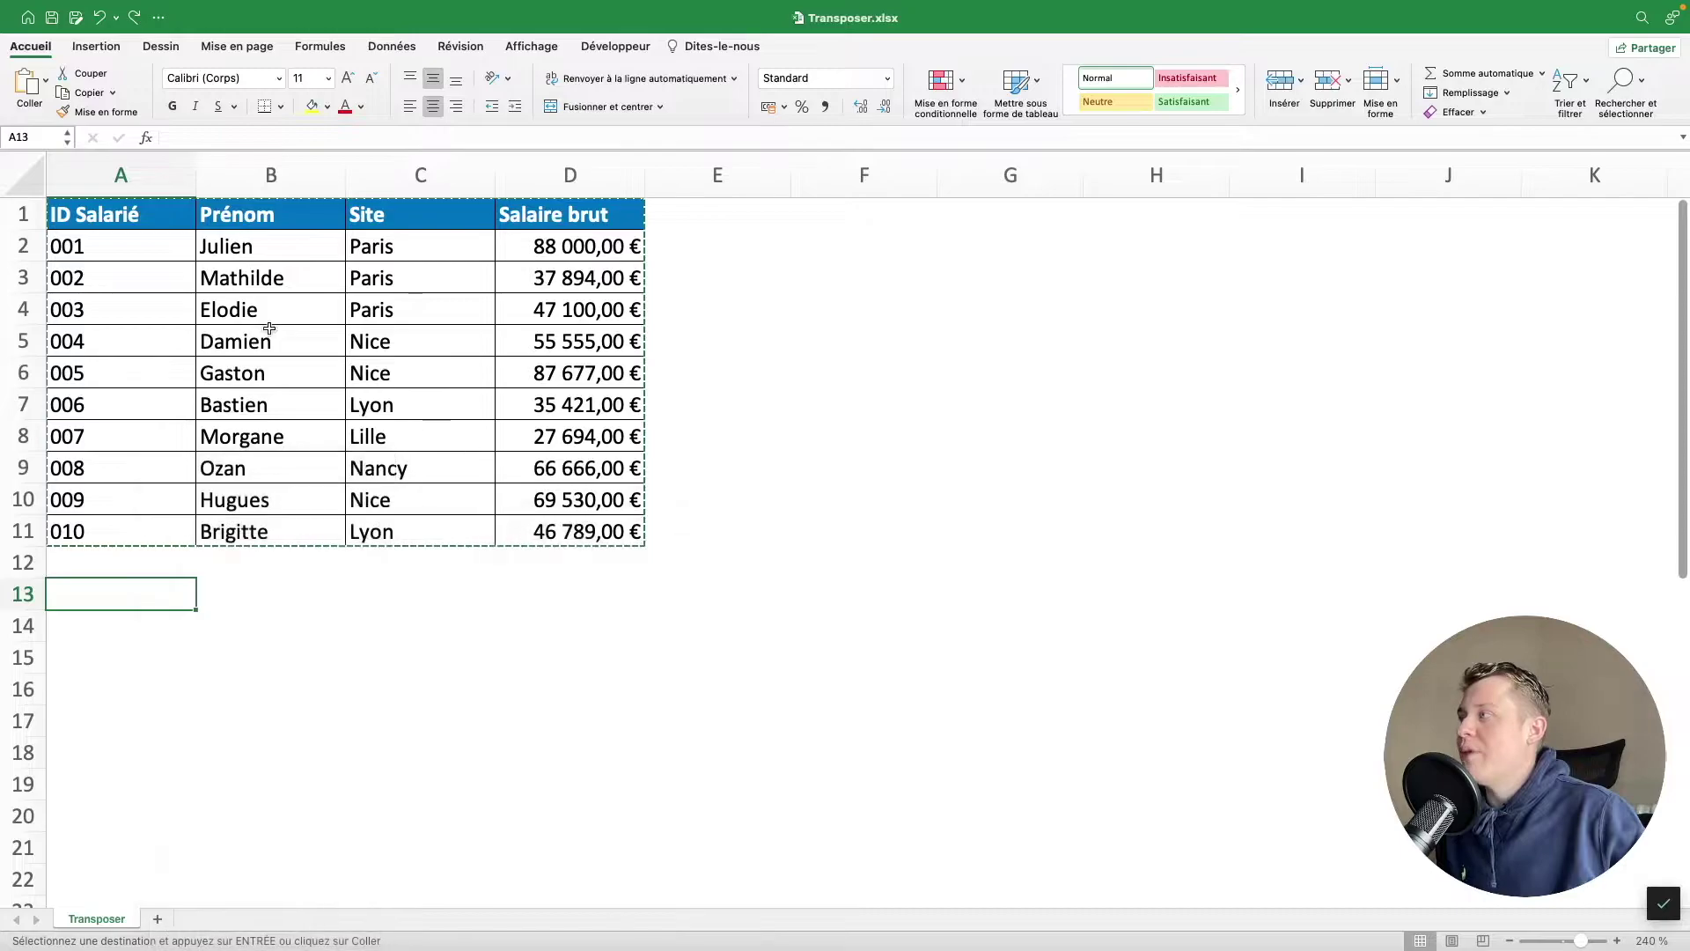
Paste the copied table at A13 with Paste Special, keeping the Tous option and enabling Transposer.
left_click(45, 81)
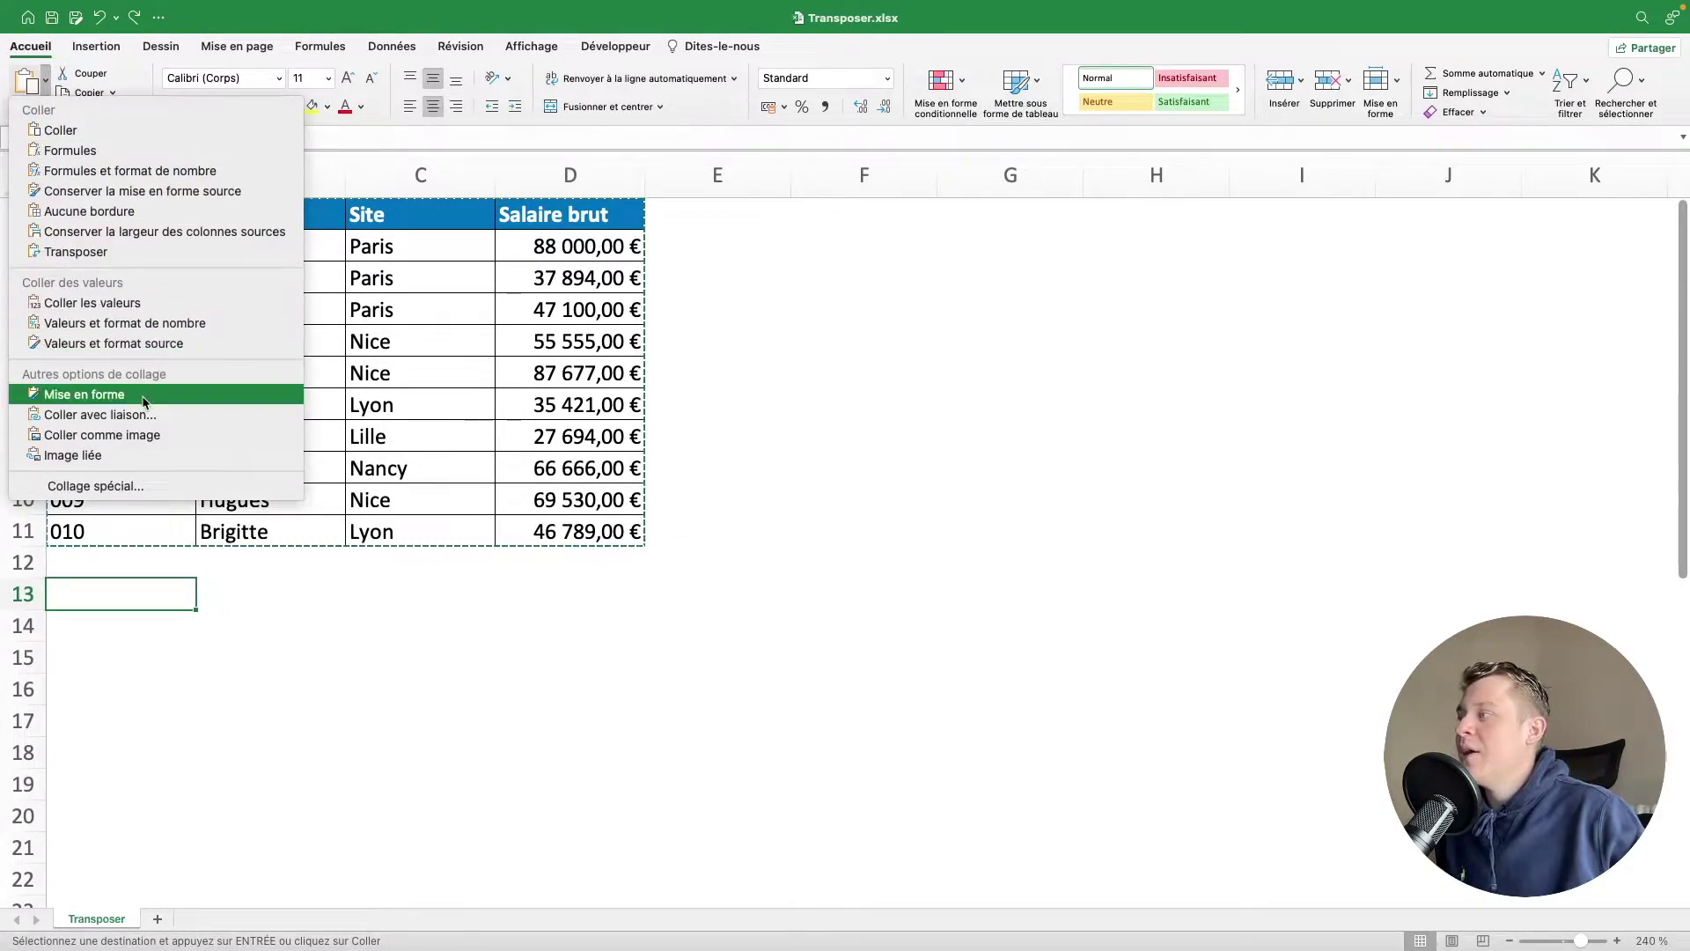
left_click(150, 489)
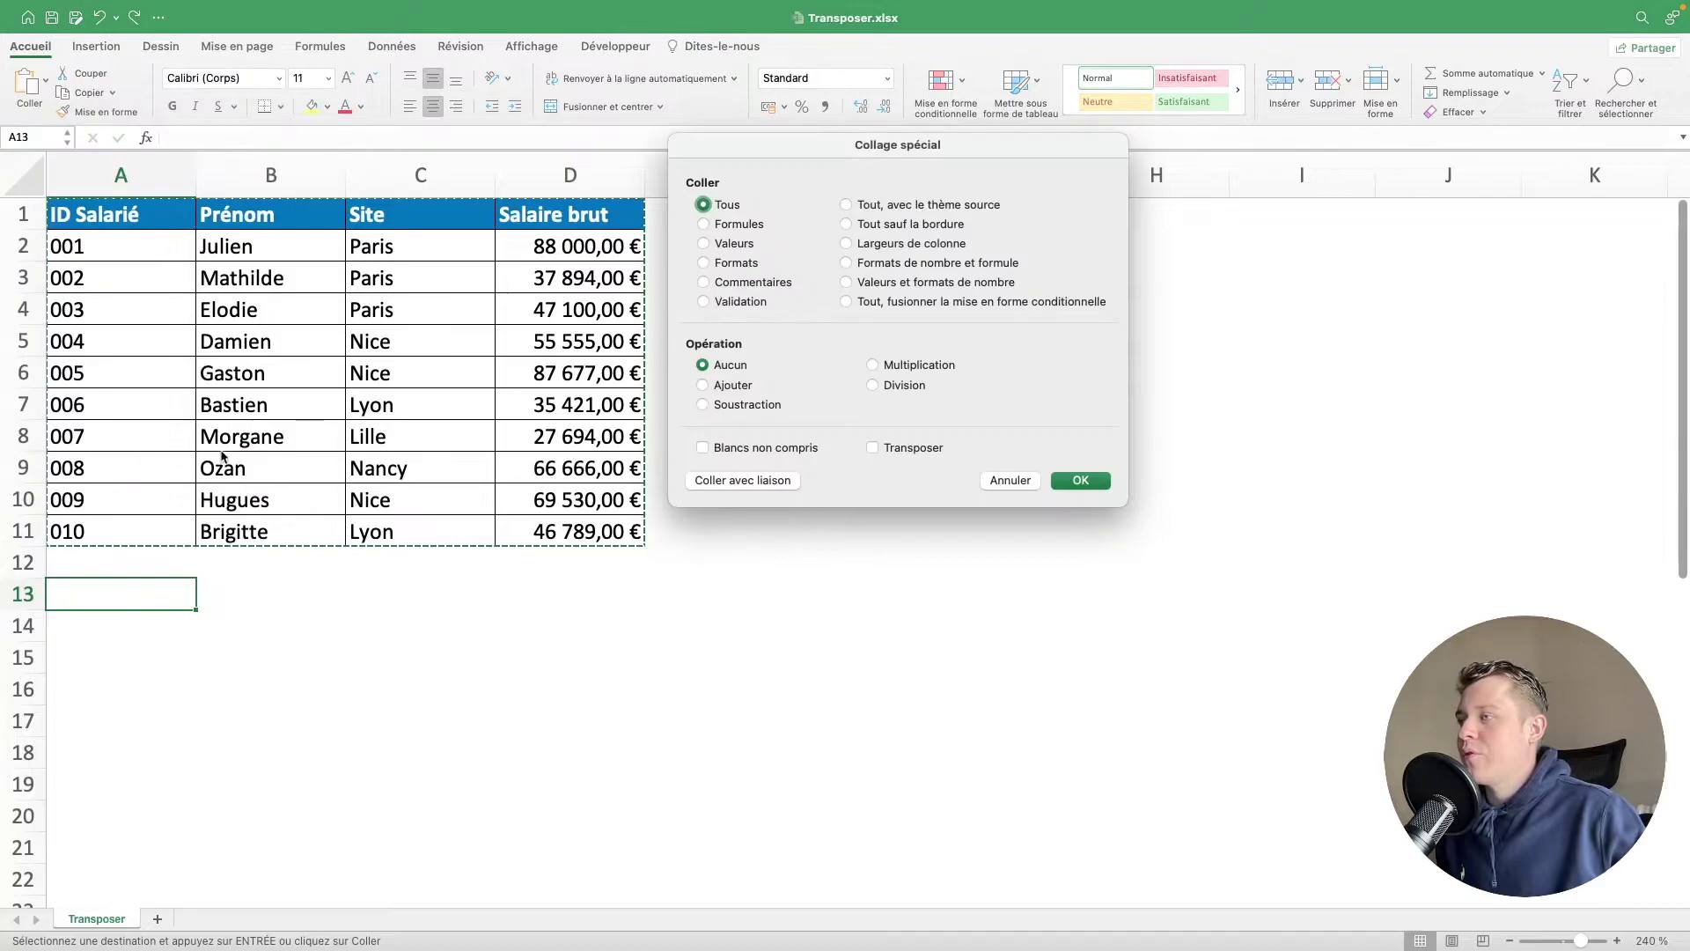
left_click(900, 451)
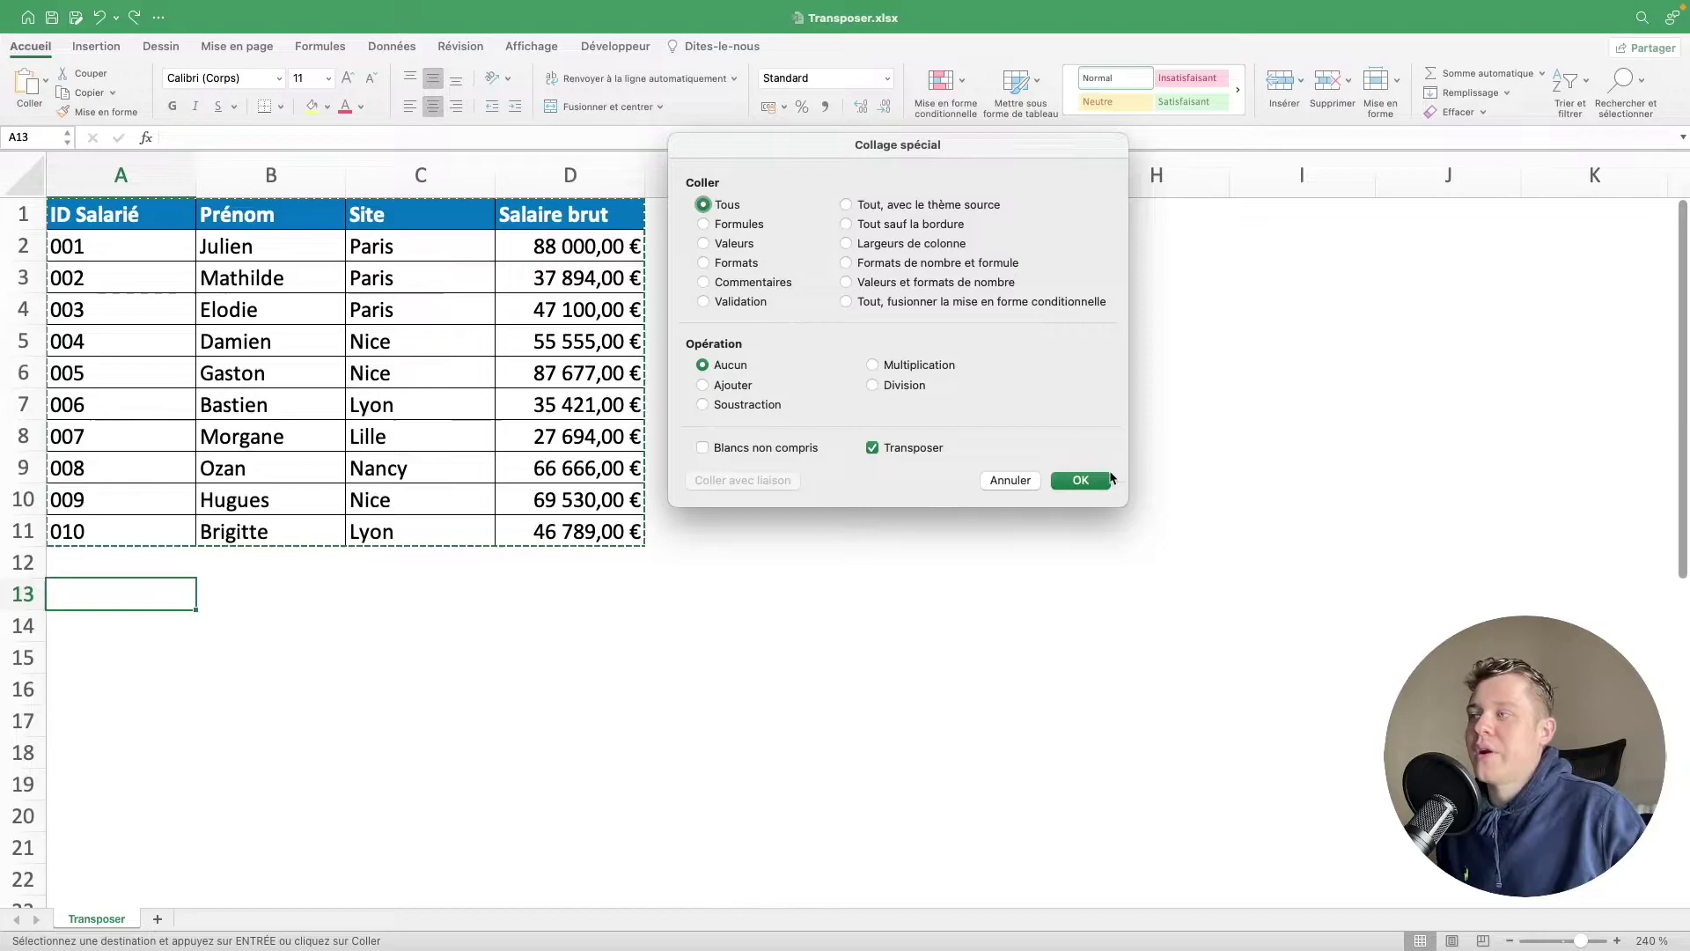
left_click(1079, 482)
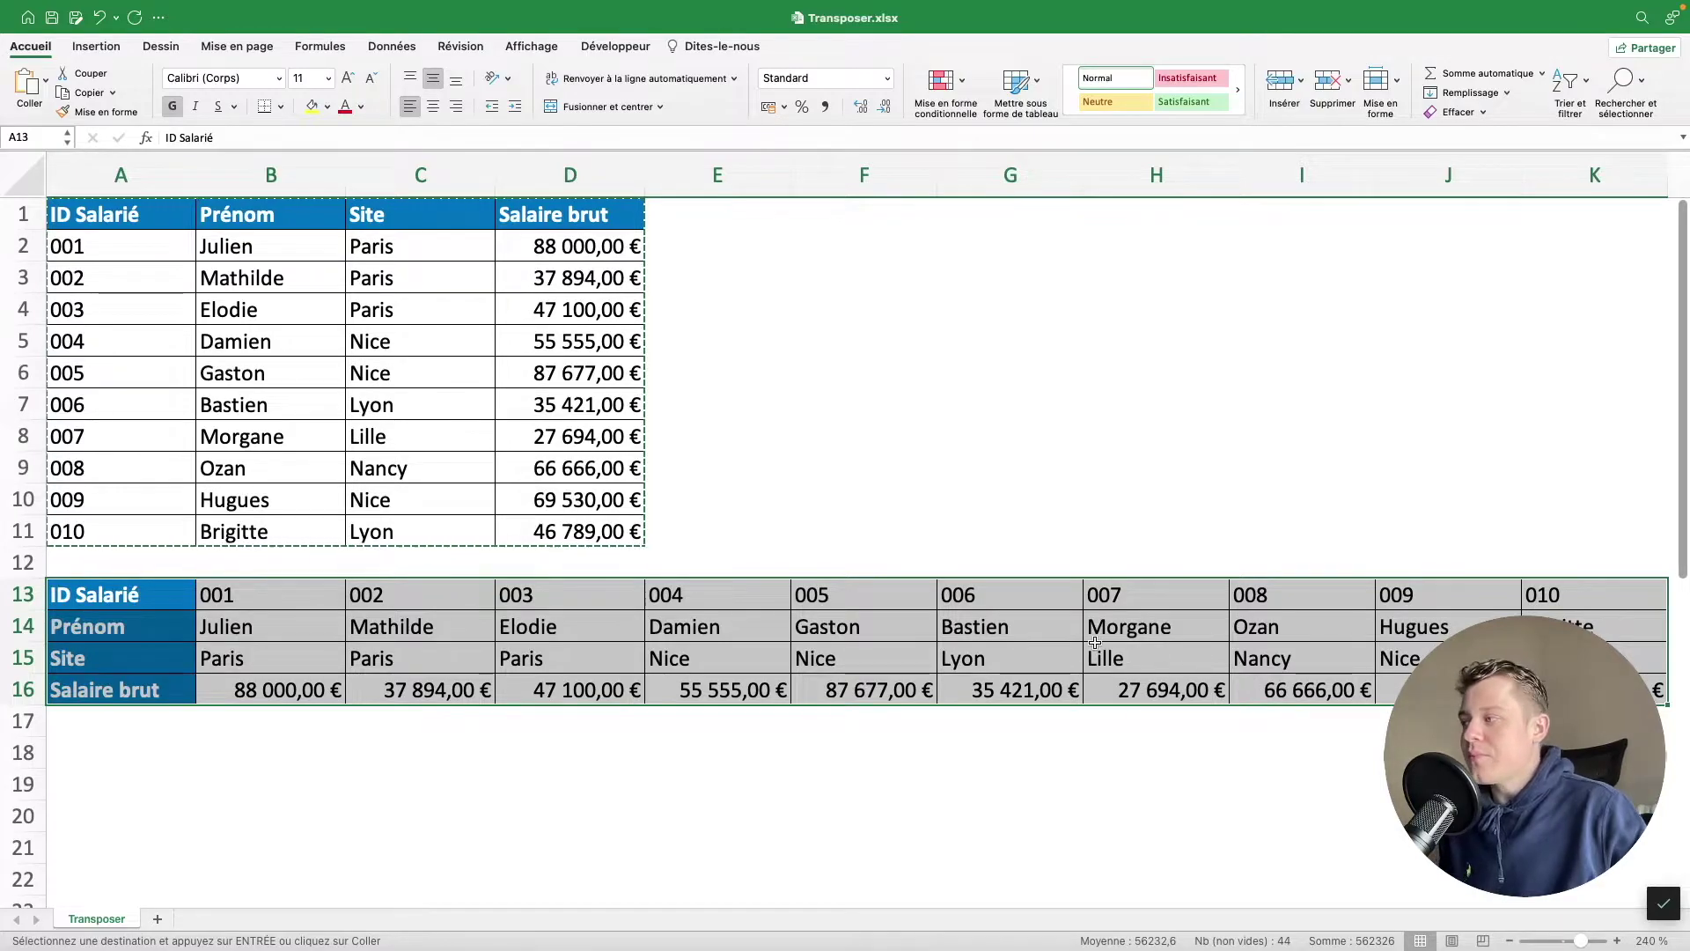
Copy the horizontal table A13:K16 and paste it transposed at A18.
key("super+c")
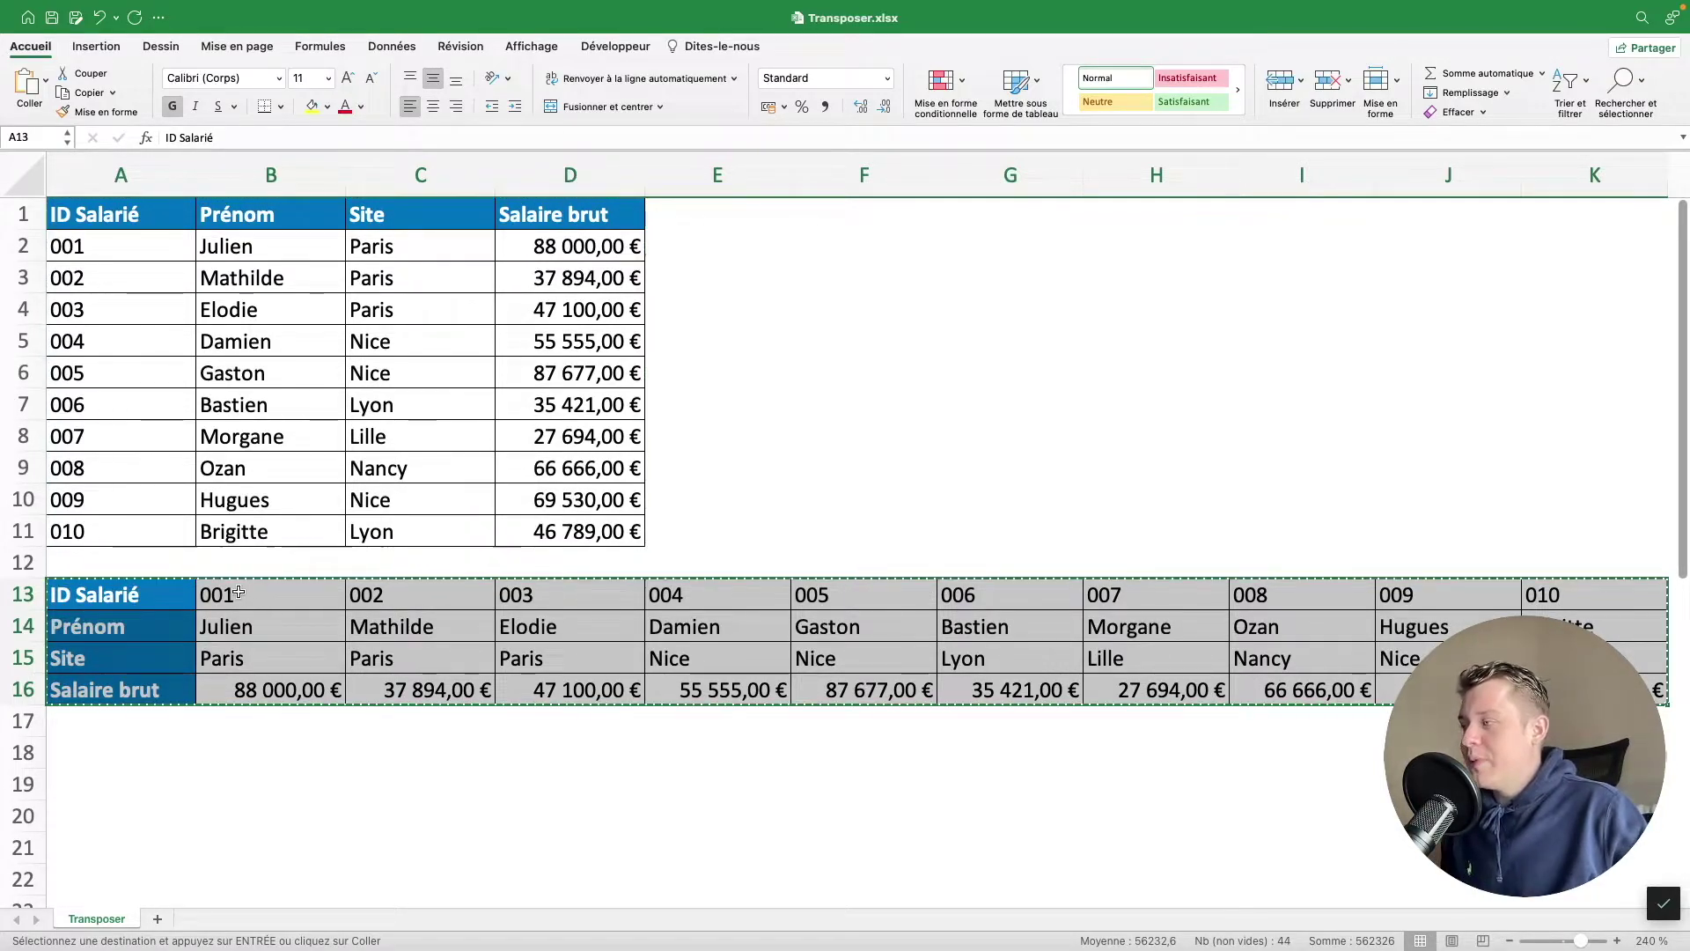
scroll(812, 635, "down", 3)
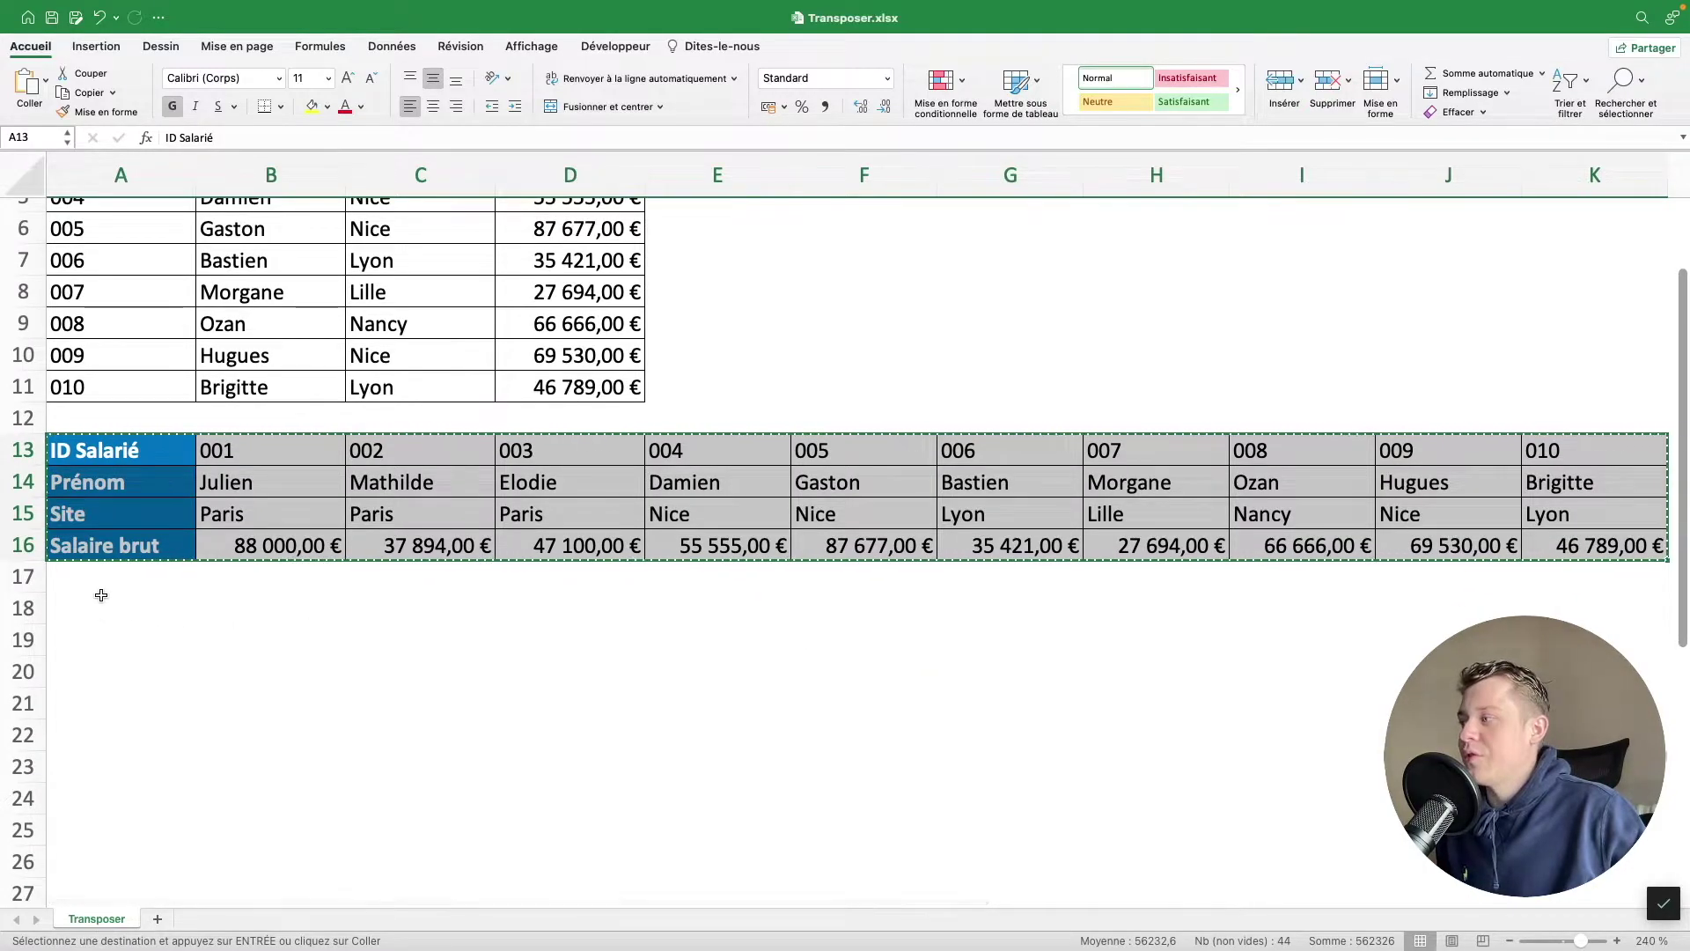
left_click(116, 623)
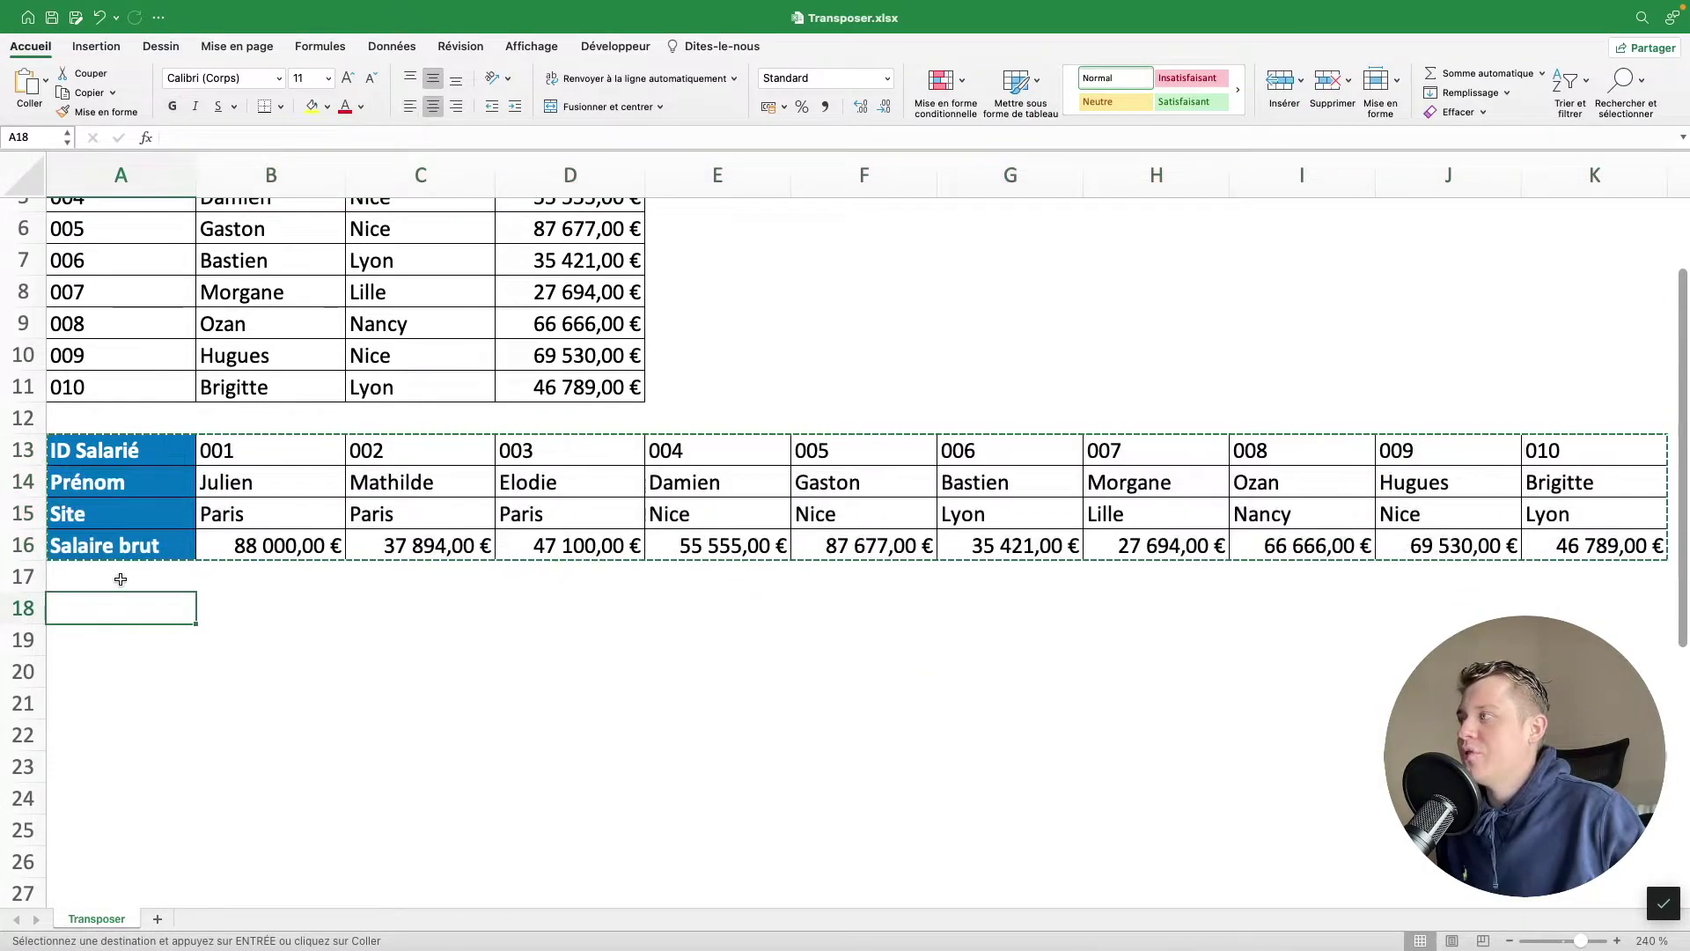
left_click(47, 88)
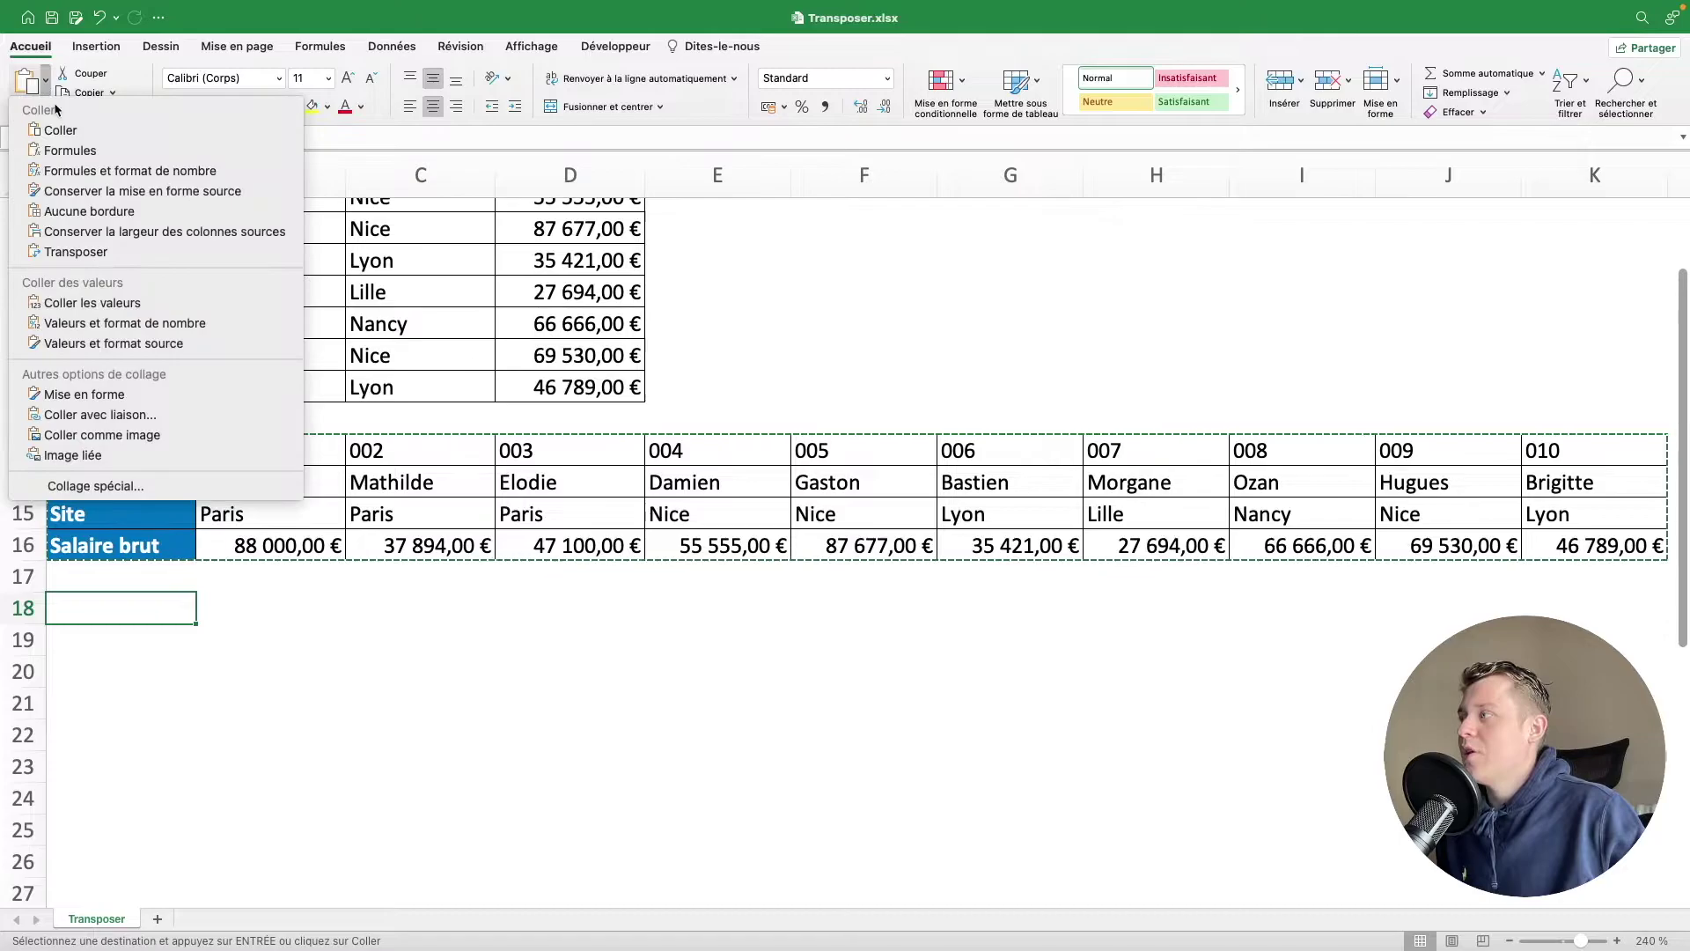
left_click(98, 255)
scroll(445, 533, "down", 3)
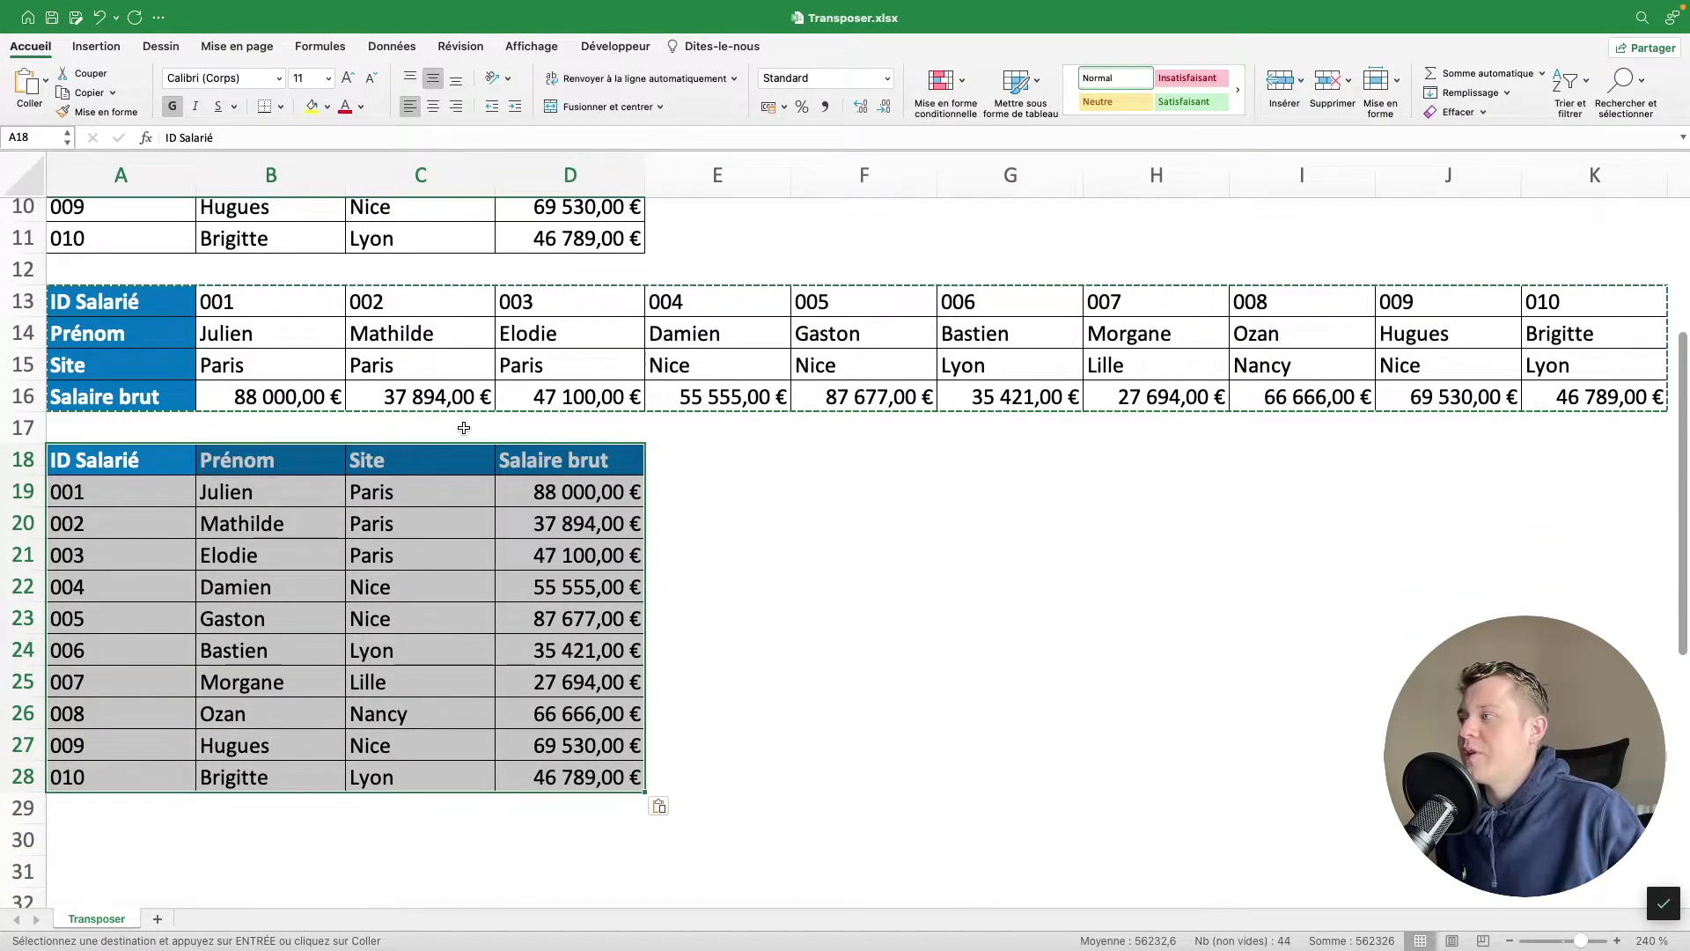
left_click_drag(139, 304, 1566, 407)
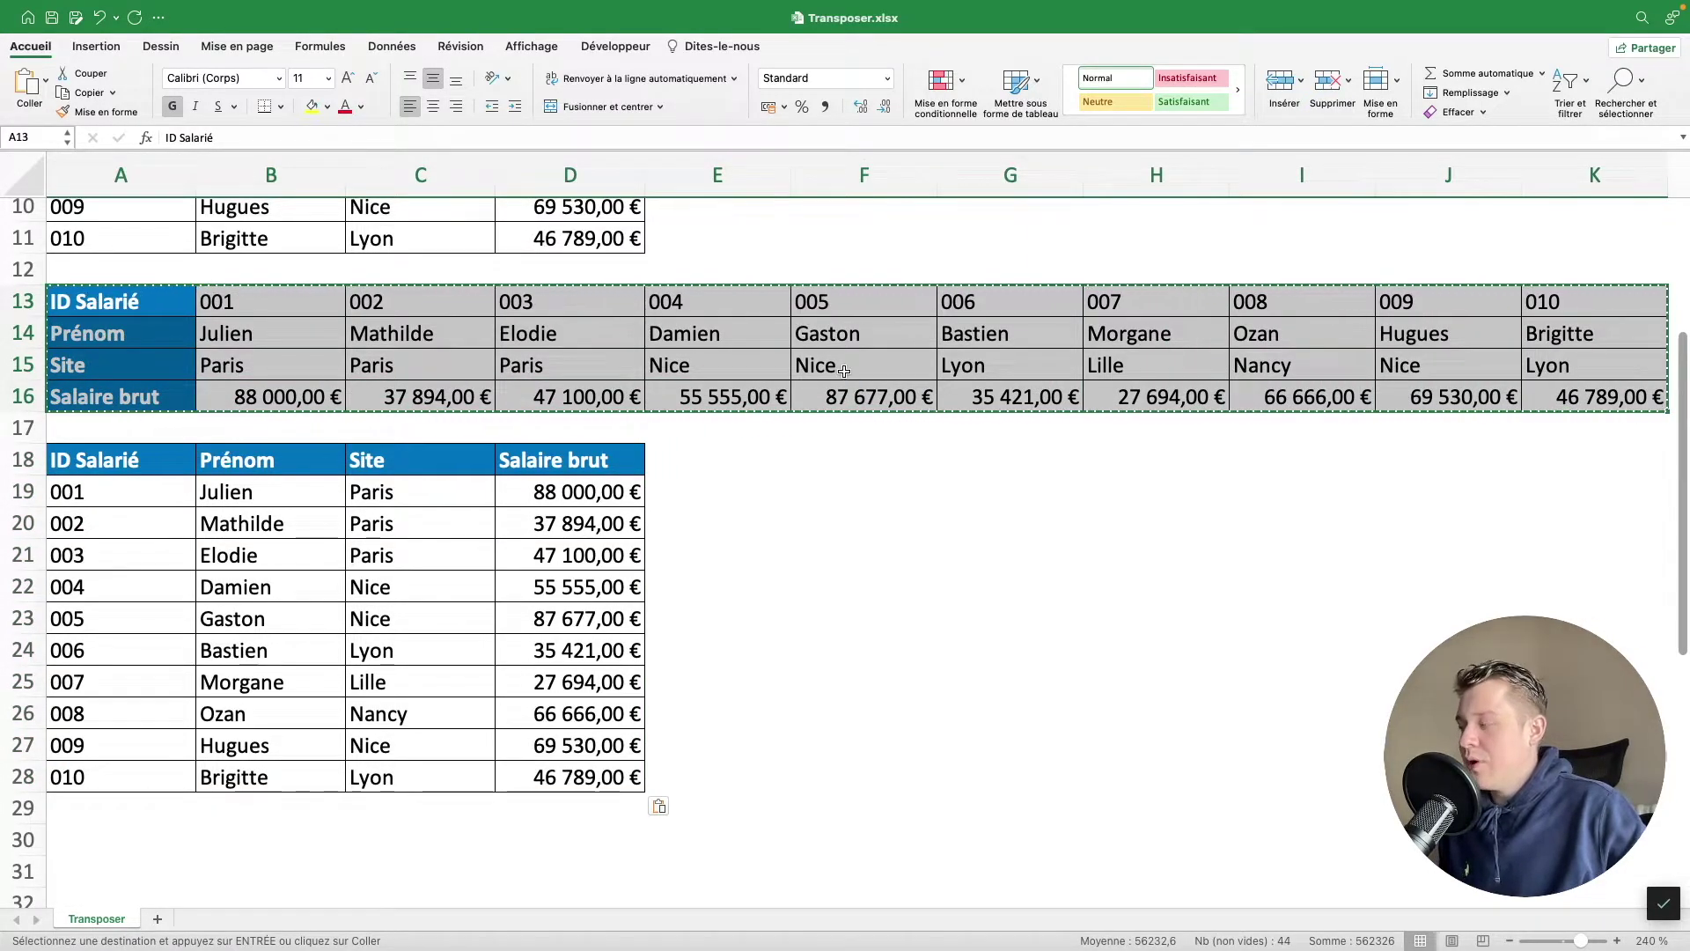
right_click(649, 368)
left_click(694, 401)
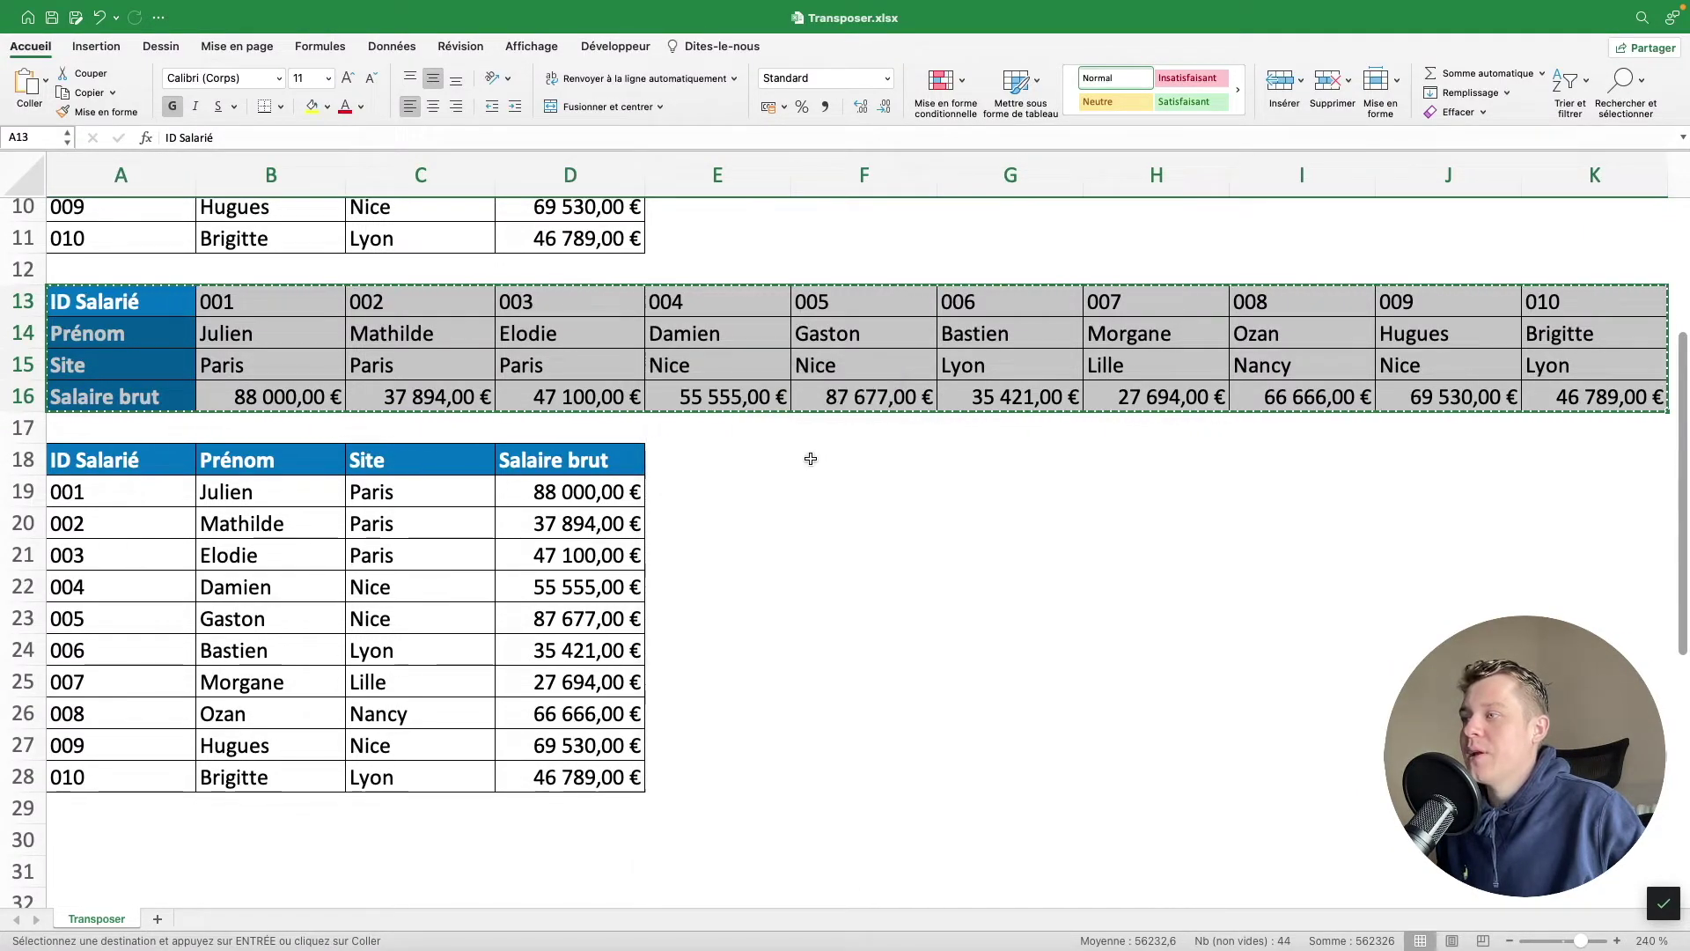
left_click(814, 456)
left_click(45, 81)
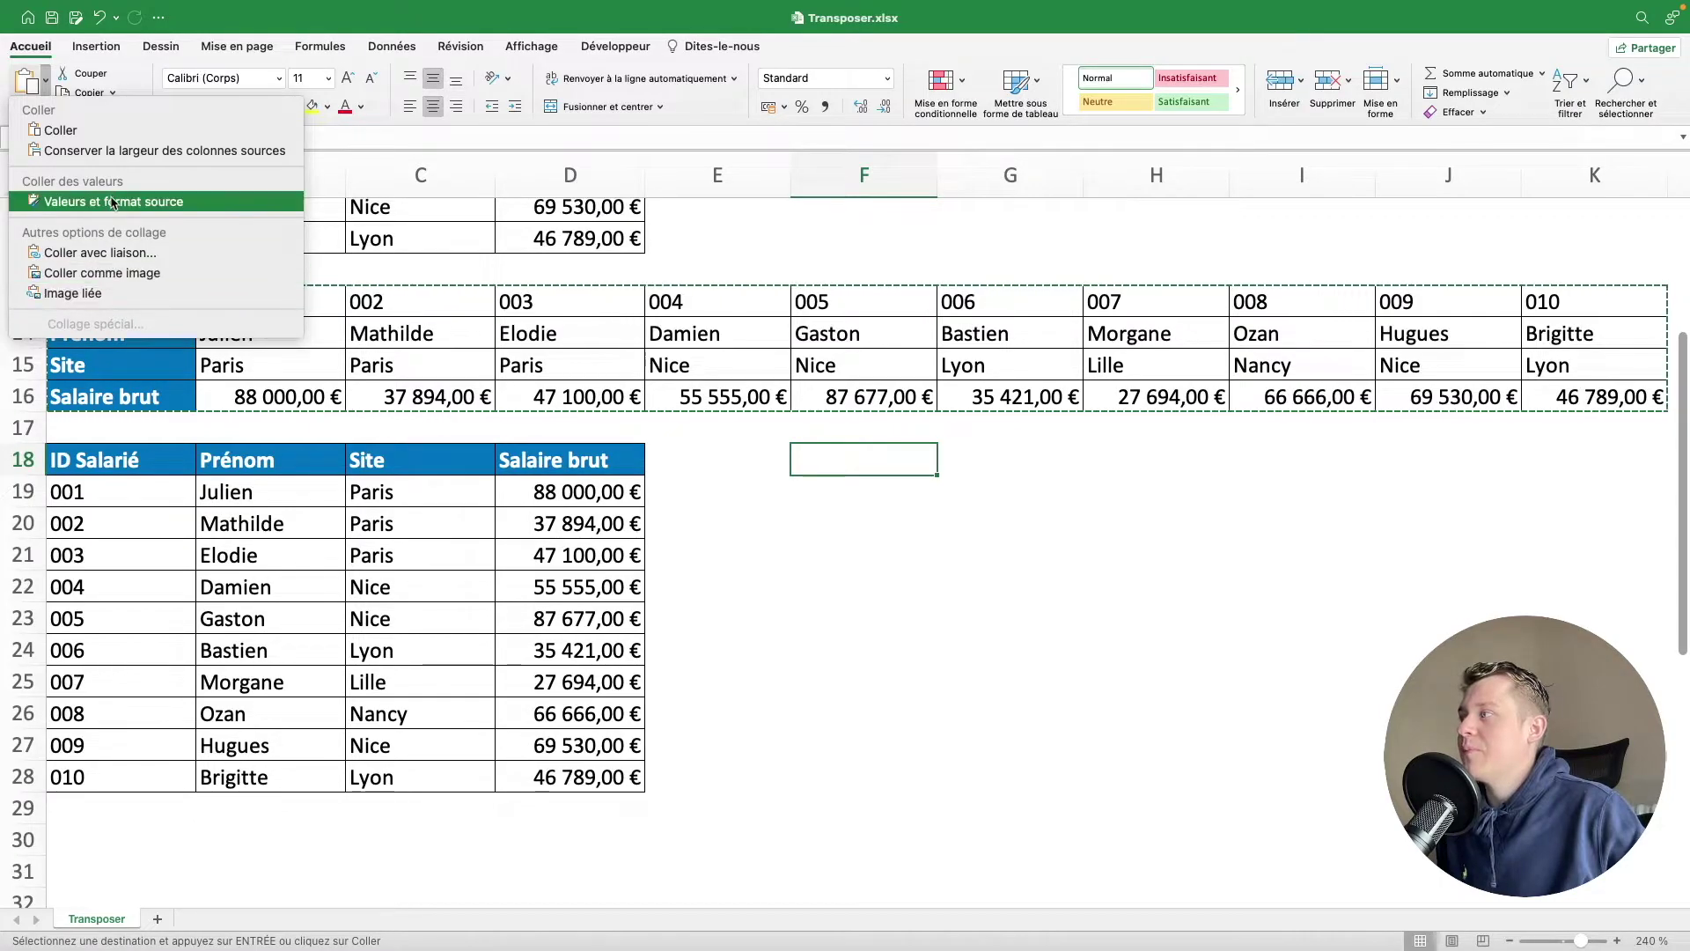
left_click(815, 462)
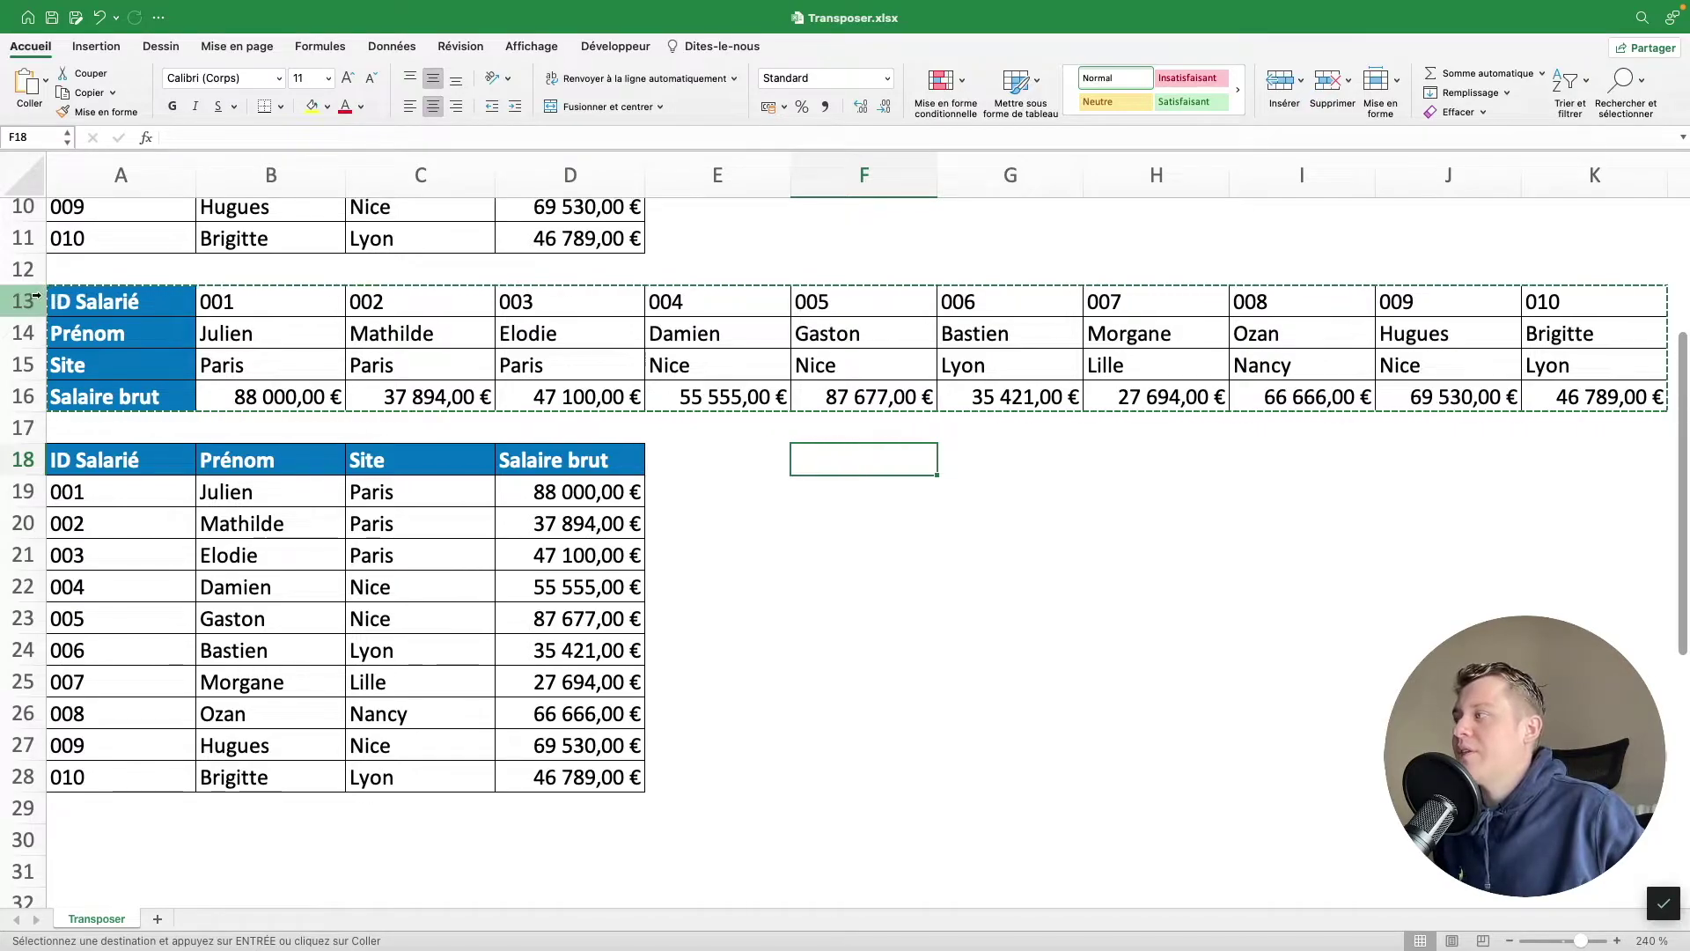
left_click_drag(26, 301, 45, 403)
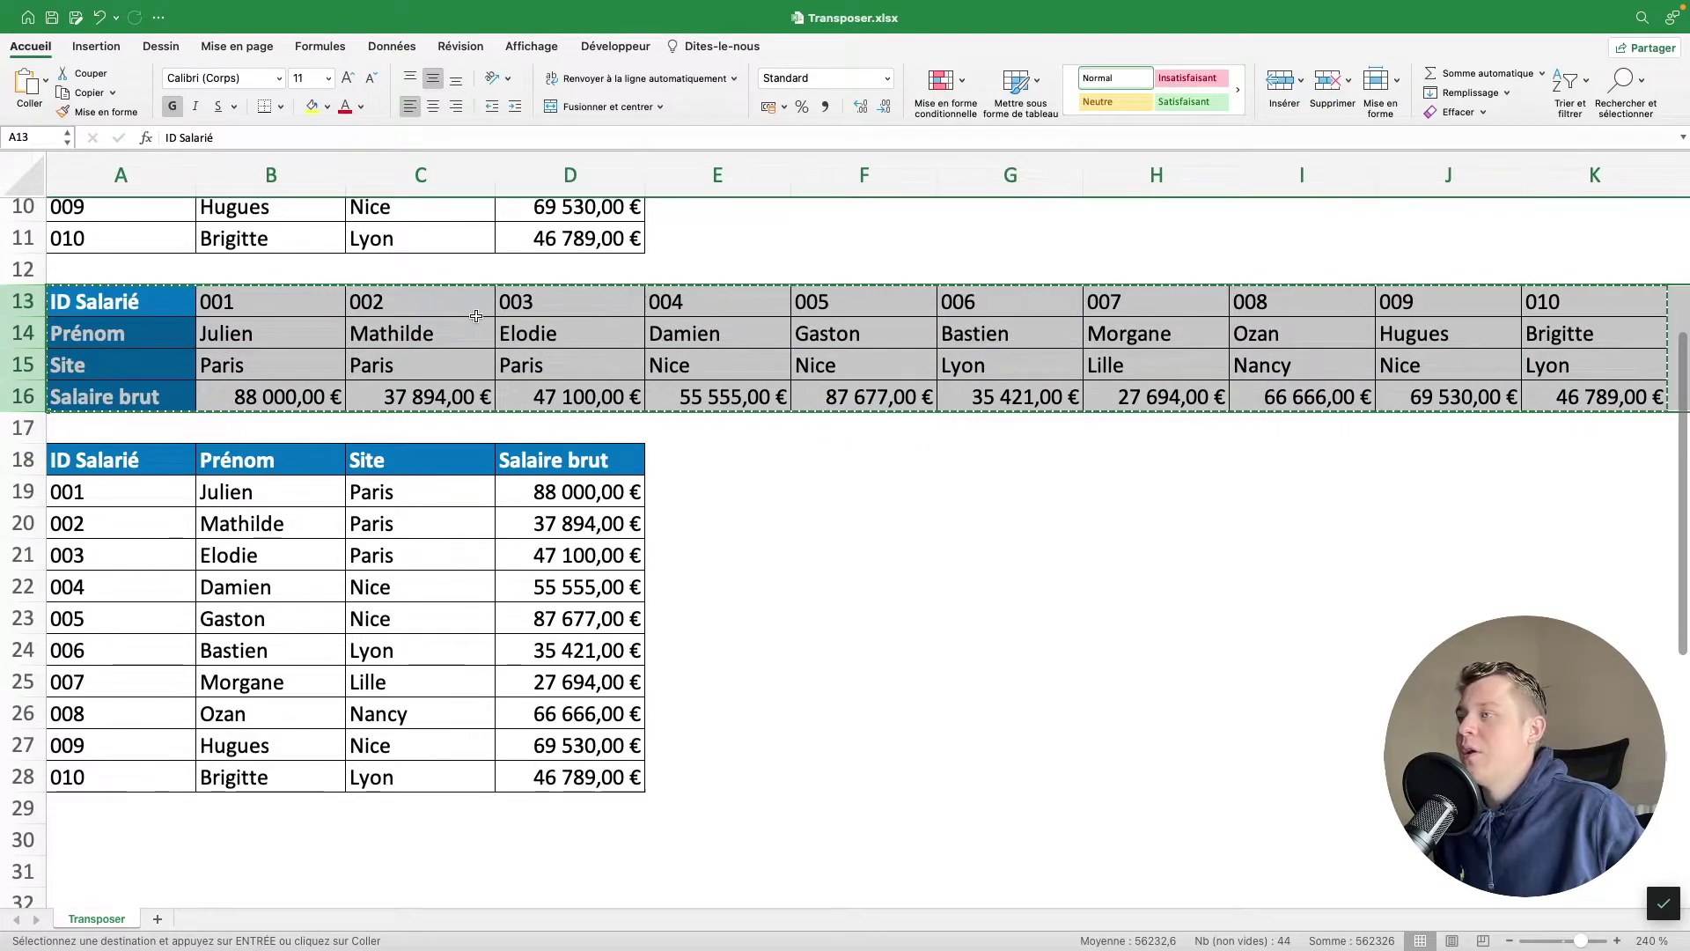
scroll(754, 476, "up", 5)
scroll(755, 475, "down", 4)
scroll(634, 499, "down", 4)
scroll(634, 499, "up", 3)
Copy the horizontal table A13:K16 and paste it at F18 with Paste Special, using Valeurs and Transposer.
left_click_drag(159, 304, 1554, 398)
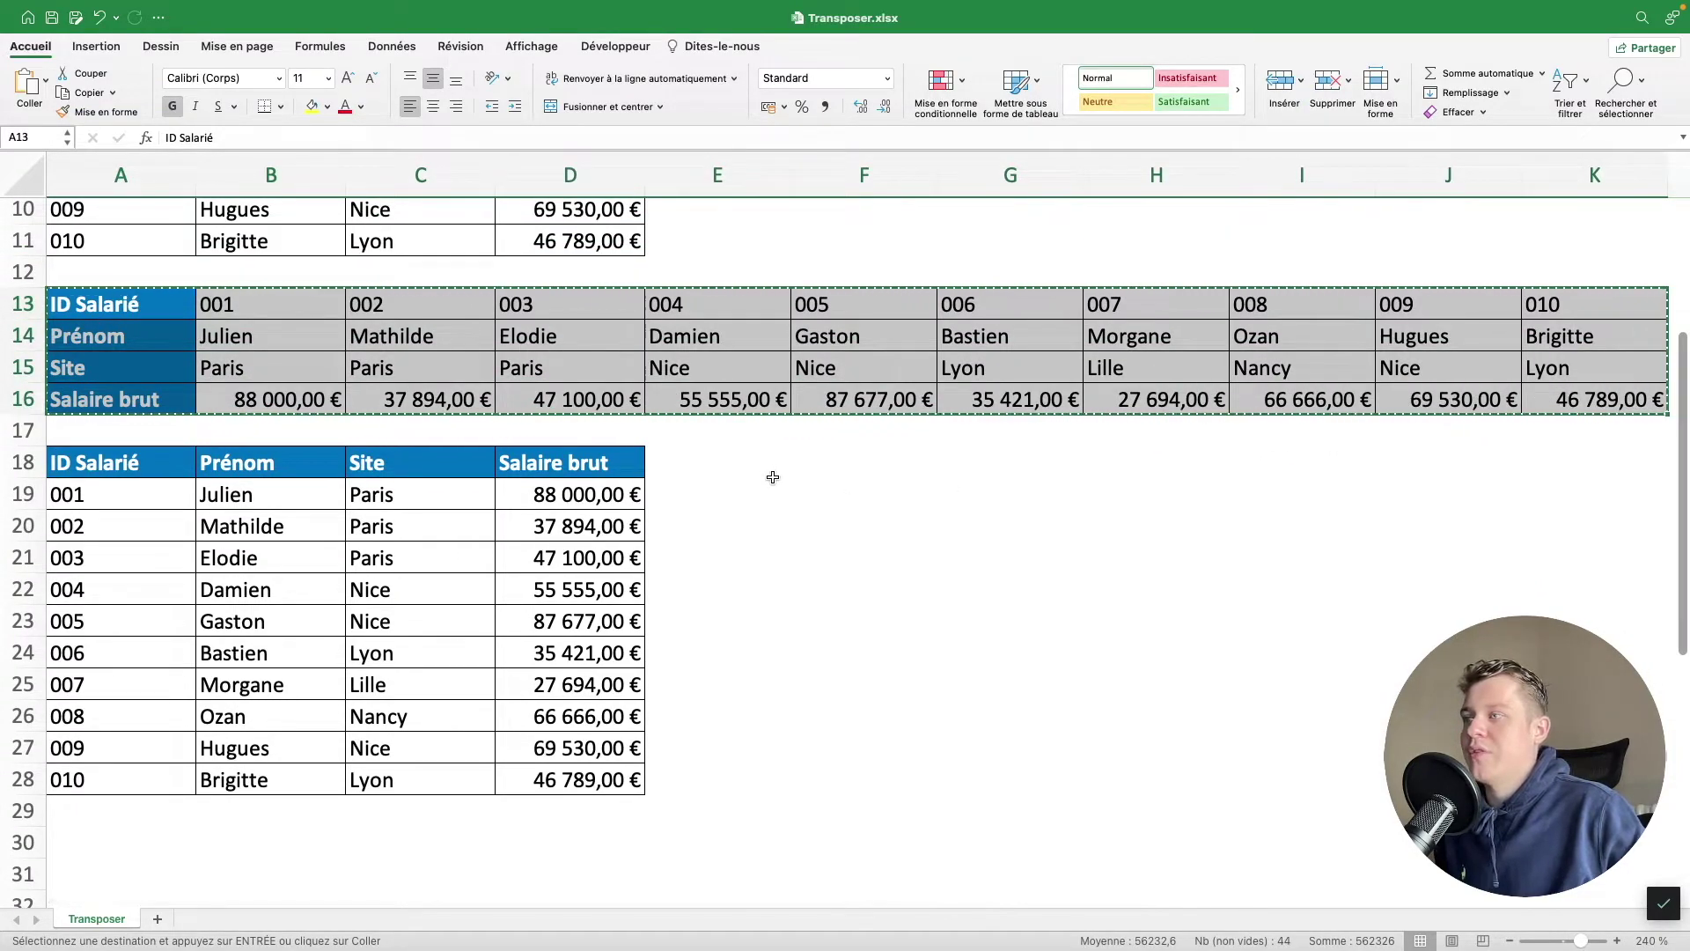
left_click(807, 456)
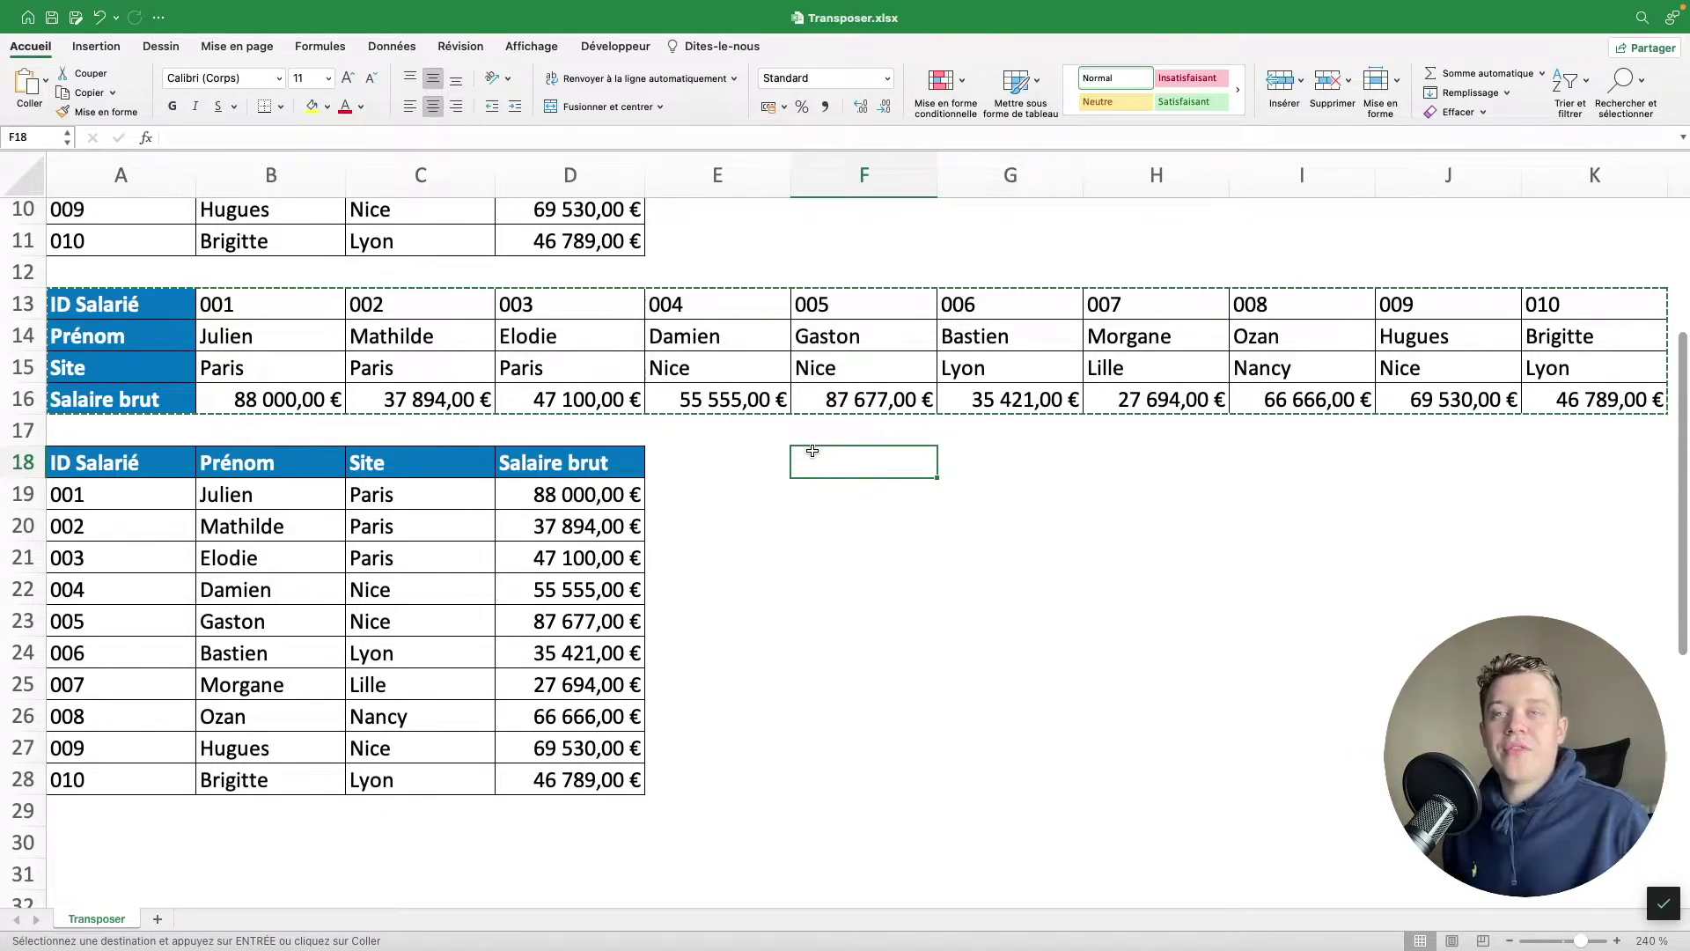
left_click(46, 84)
left_click(95, 486)
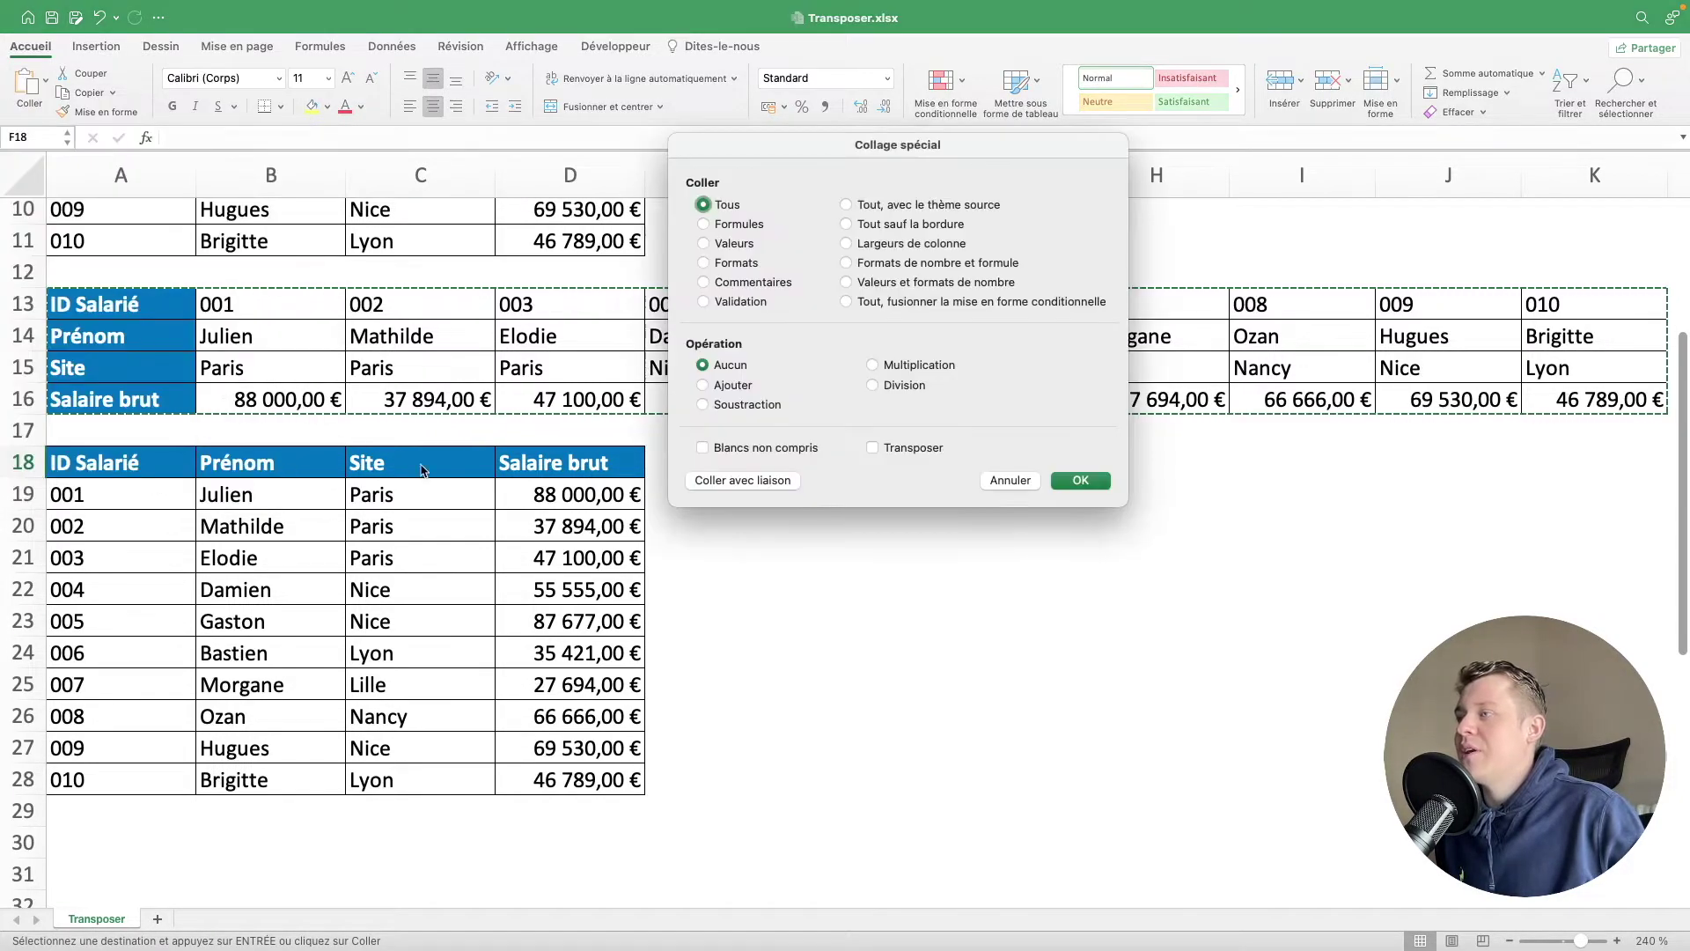
left_click(726, 249)
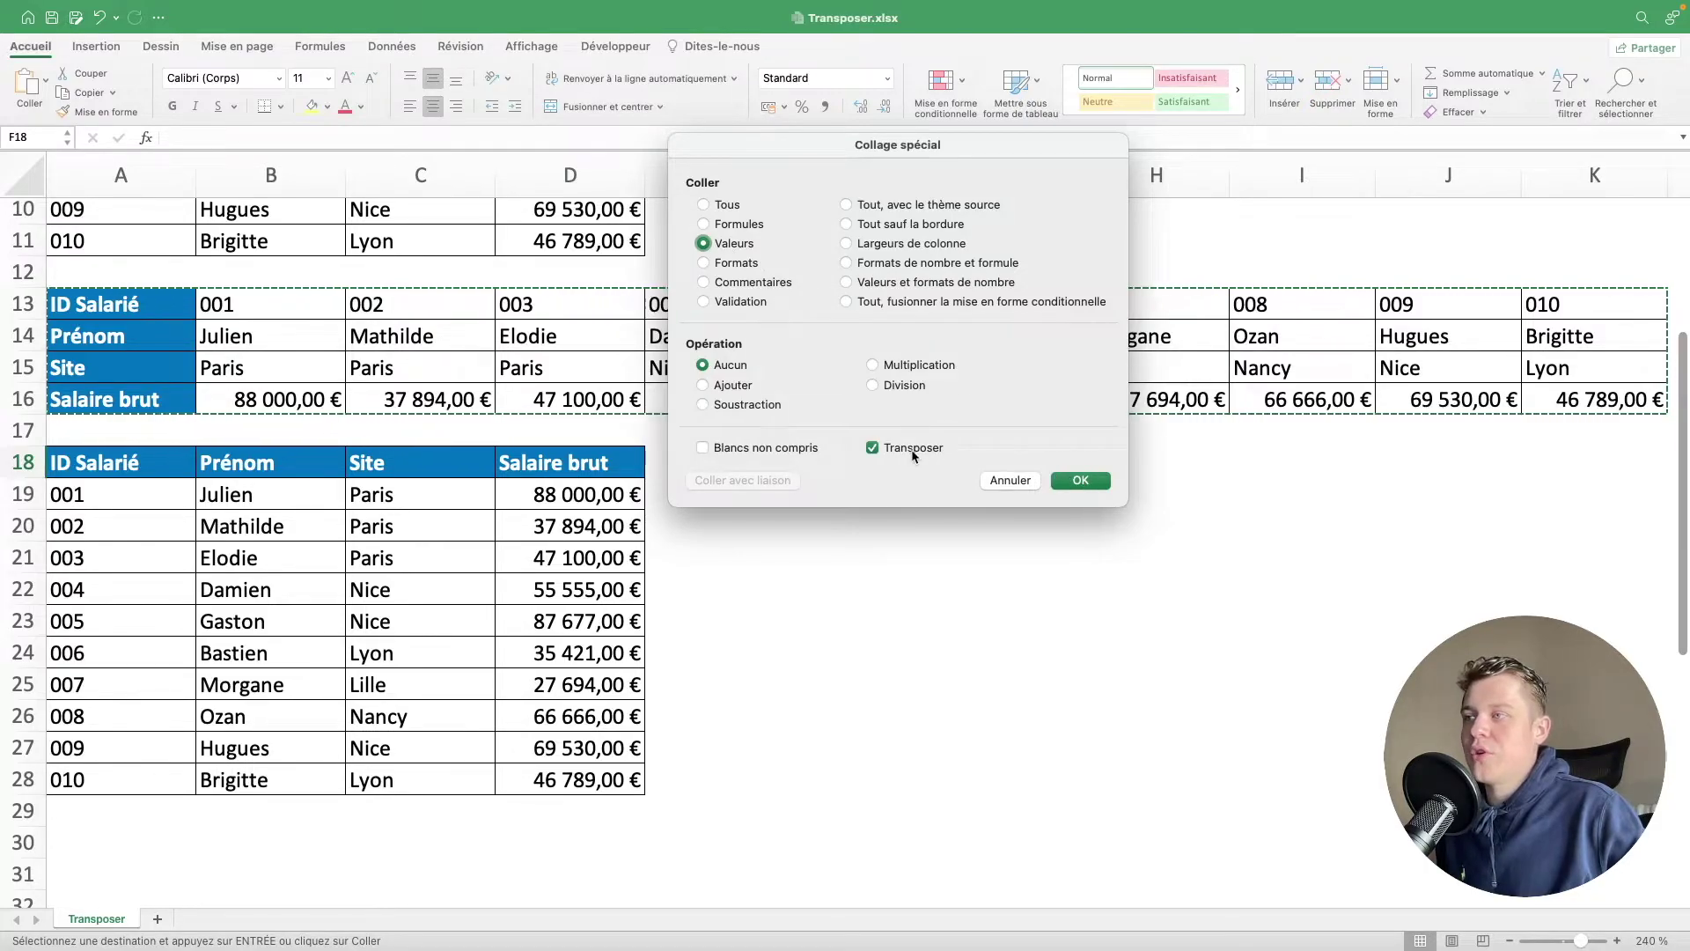
left_click(1068, 481)
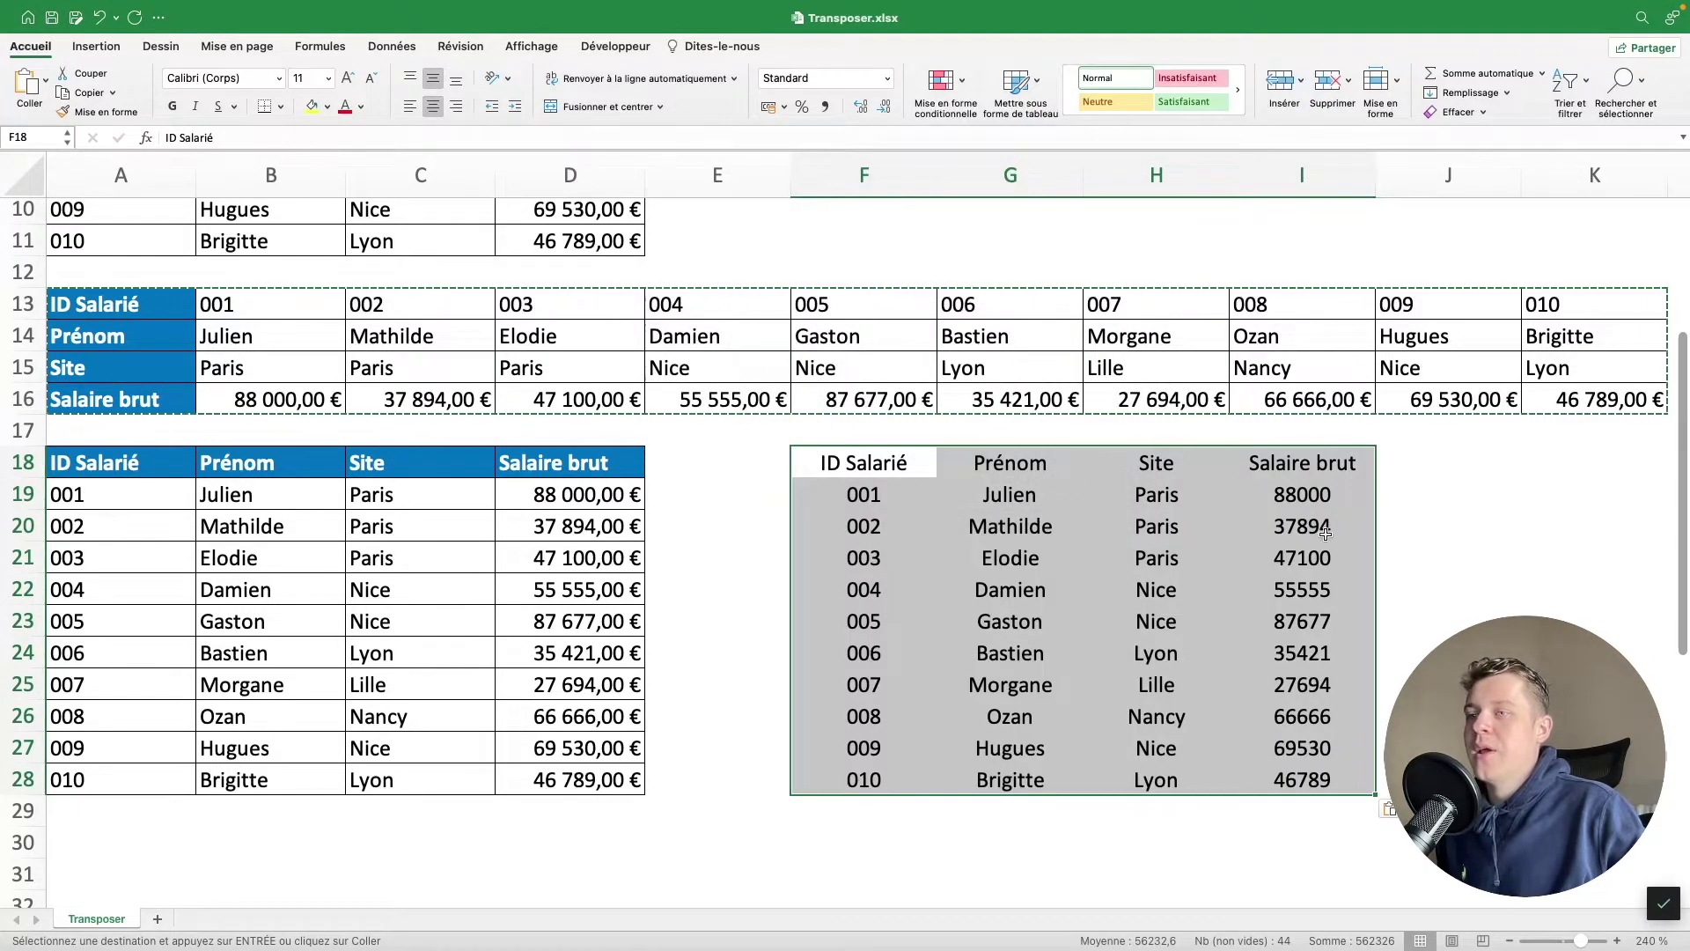
left_click(1505, 539)
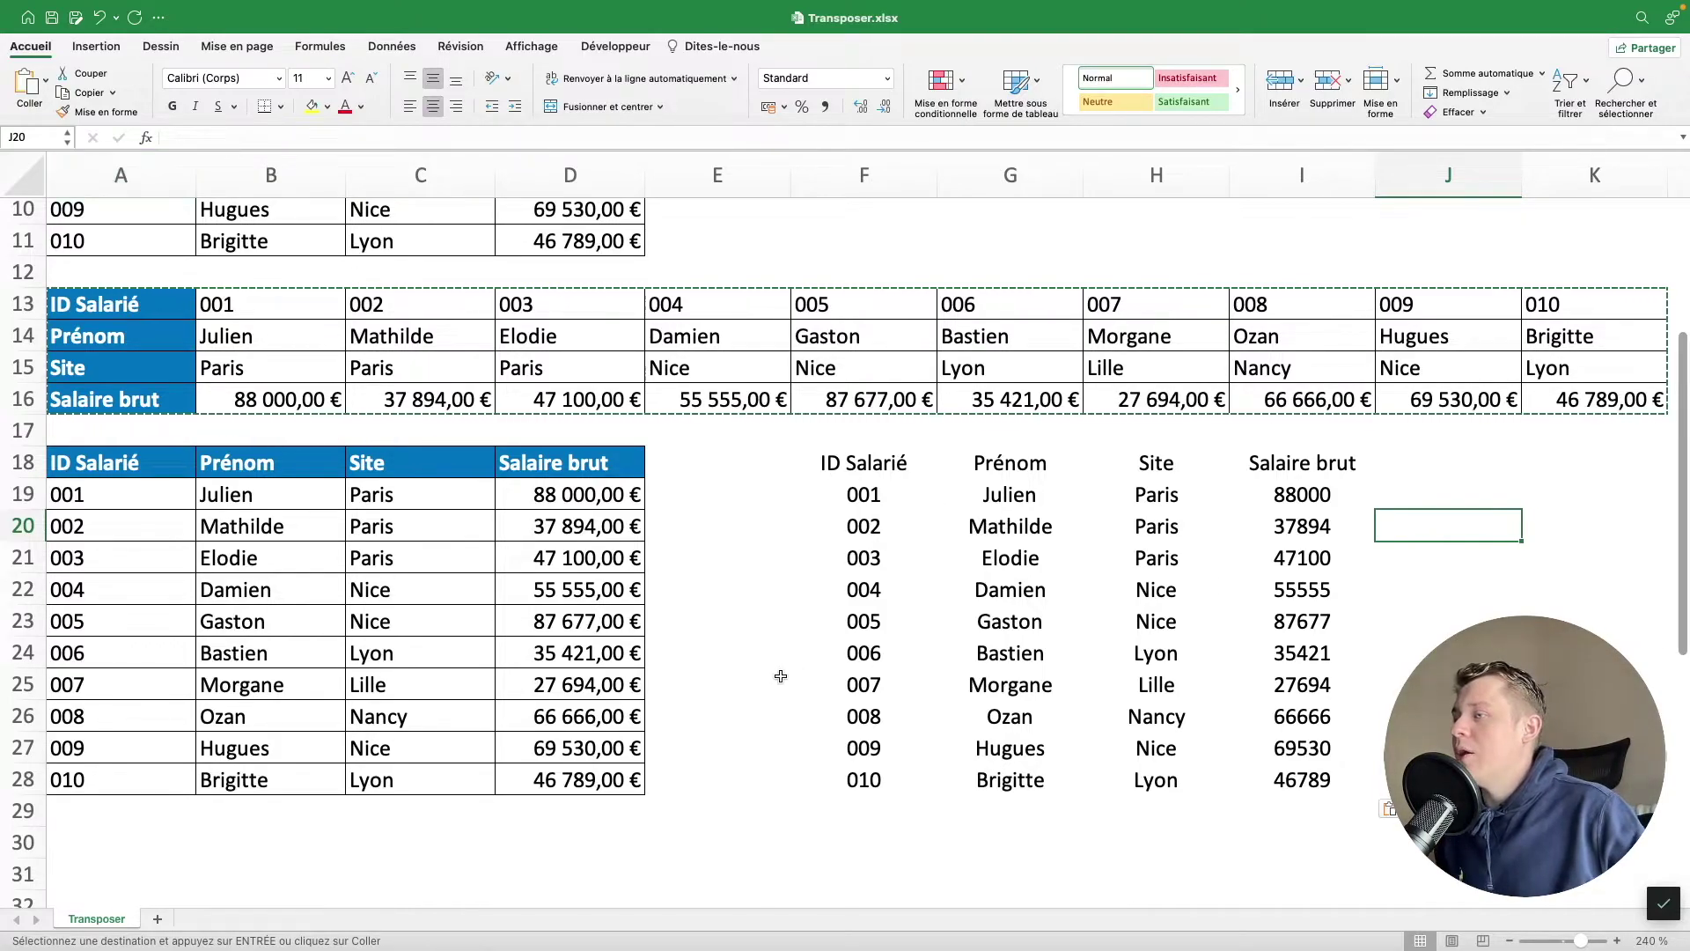
Copy the vertical table A18:D28 and paste only its formatting at A30 with the Formats option of Paste Special.
scroll(744, 704, "down", 5)
left_click_drag(121, 304, 573, 616)
key("super+c")
left_click(84, 672)
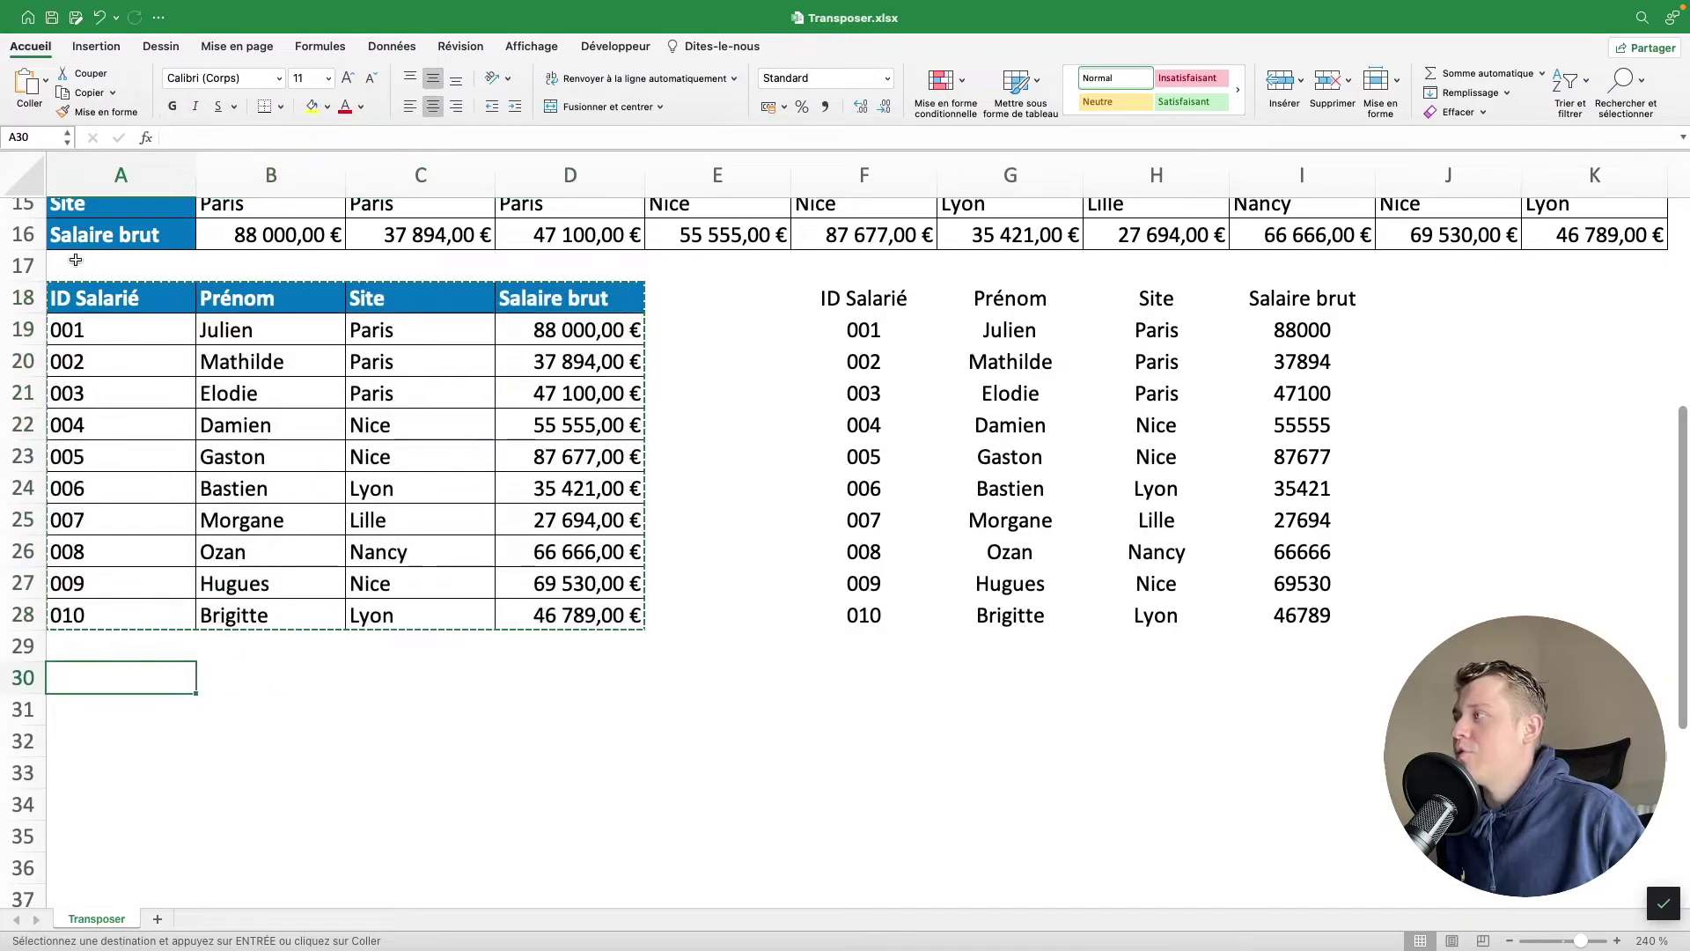
left_click(45, 80)
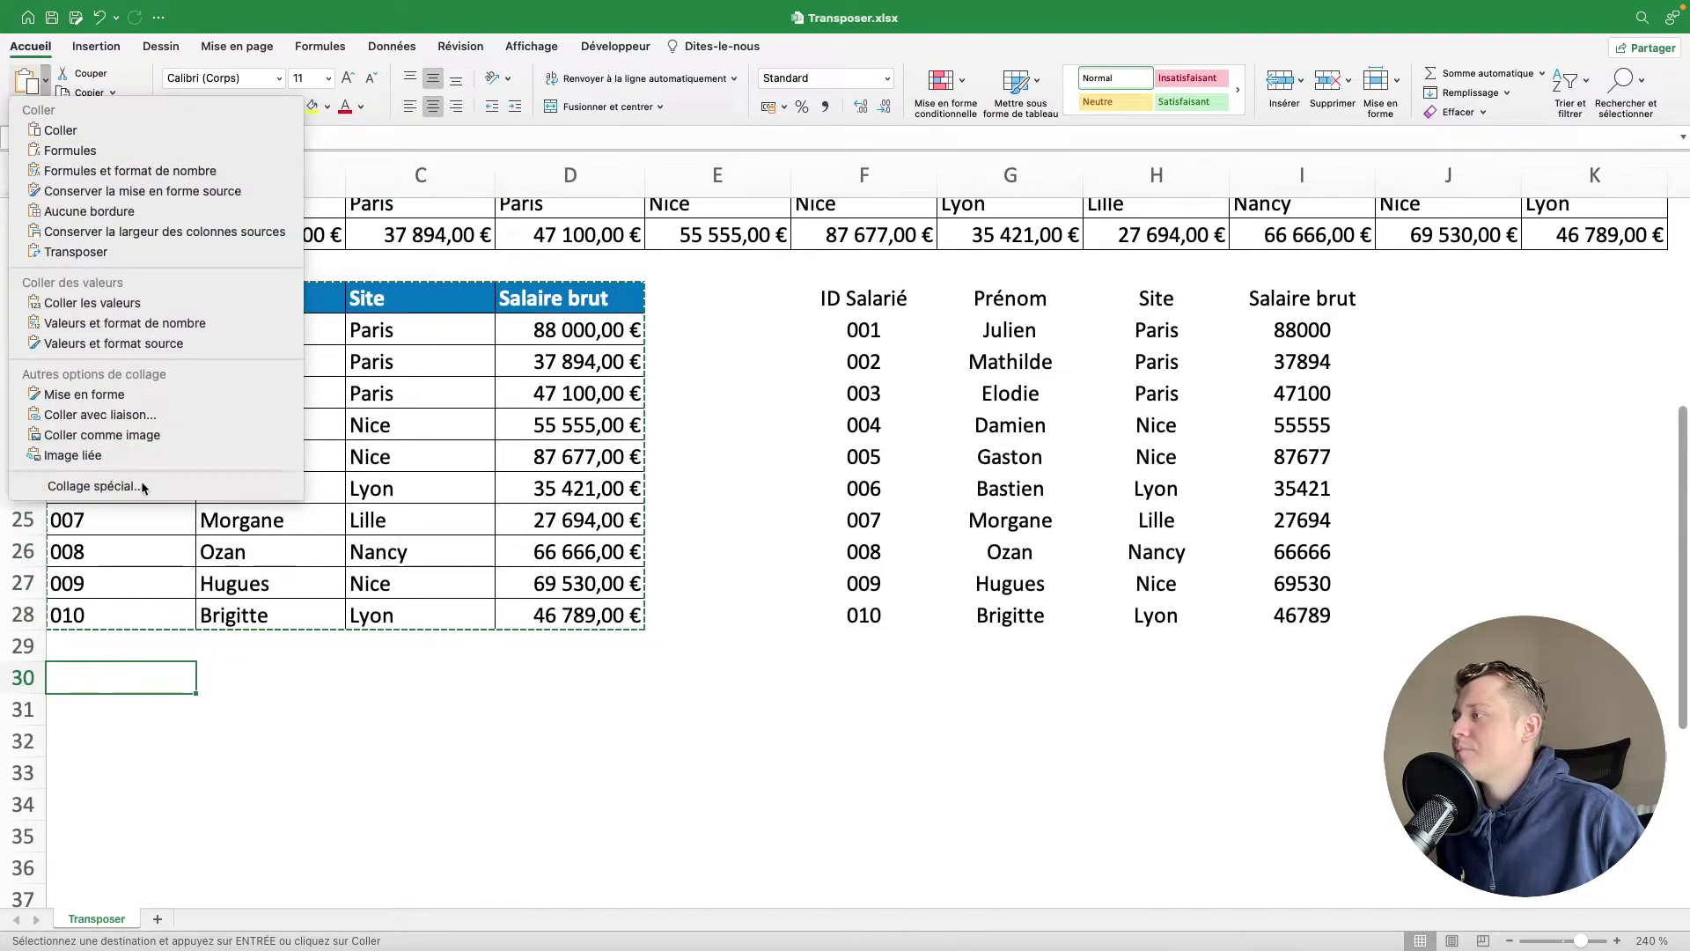
left_click(136, 485)
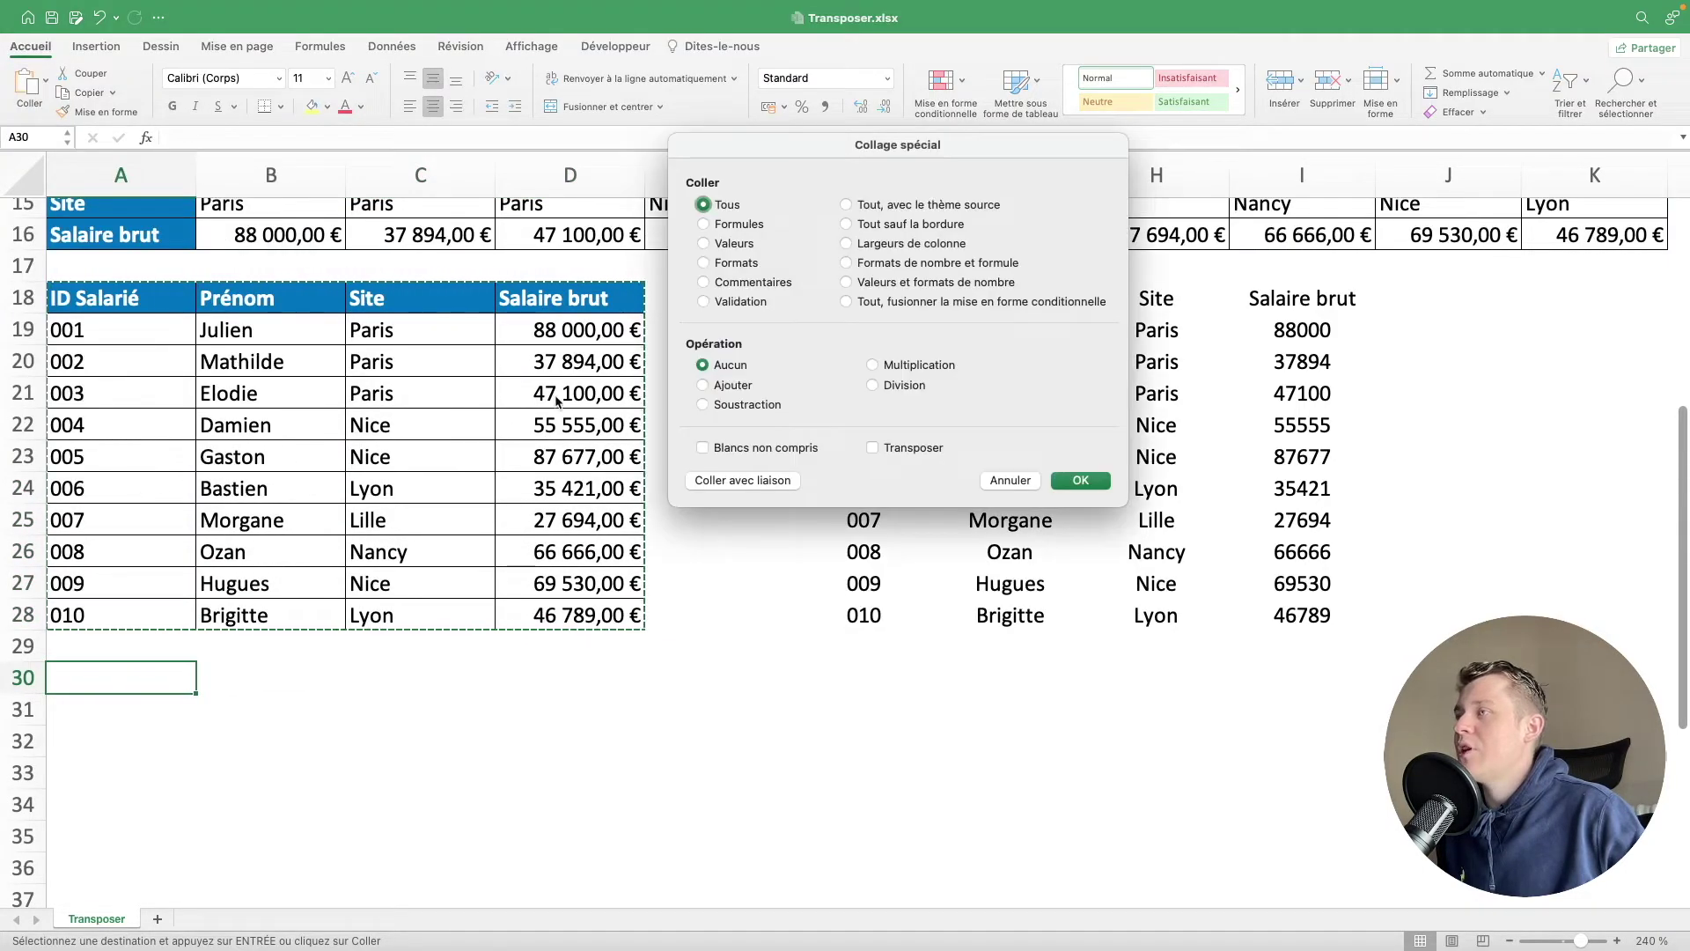
left_click(734, 262)
left_click(1079, 482)
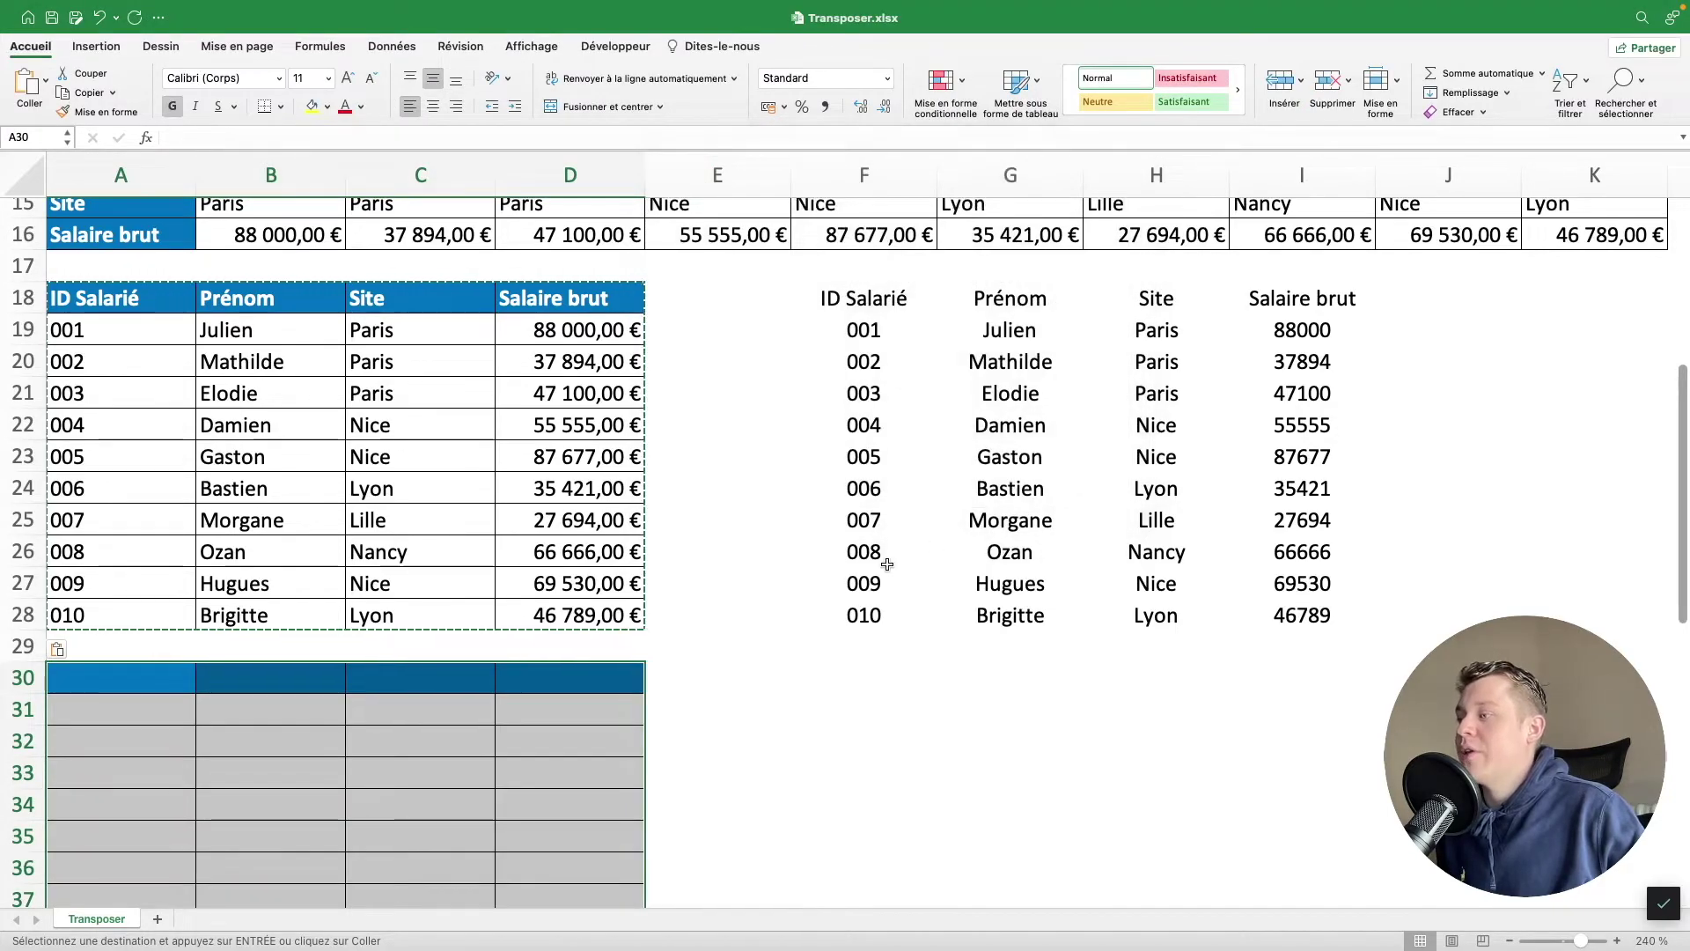
scroll(878, 554, "down", 3)
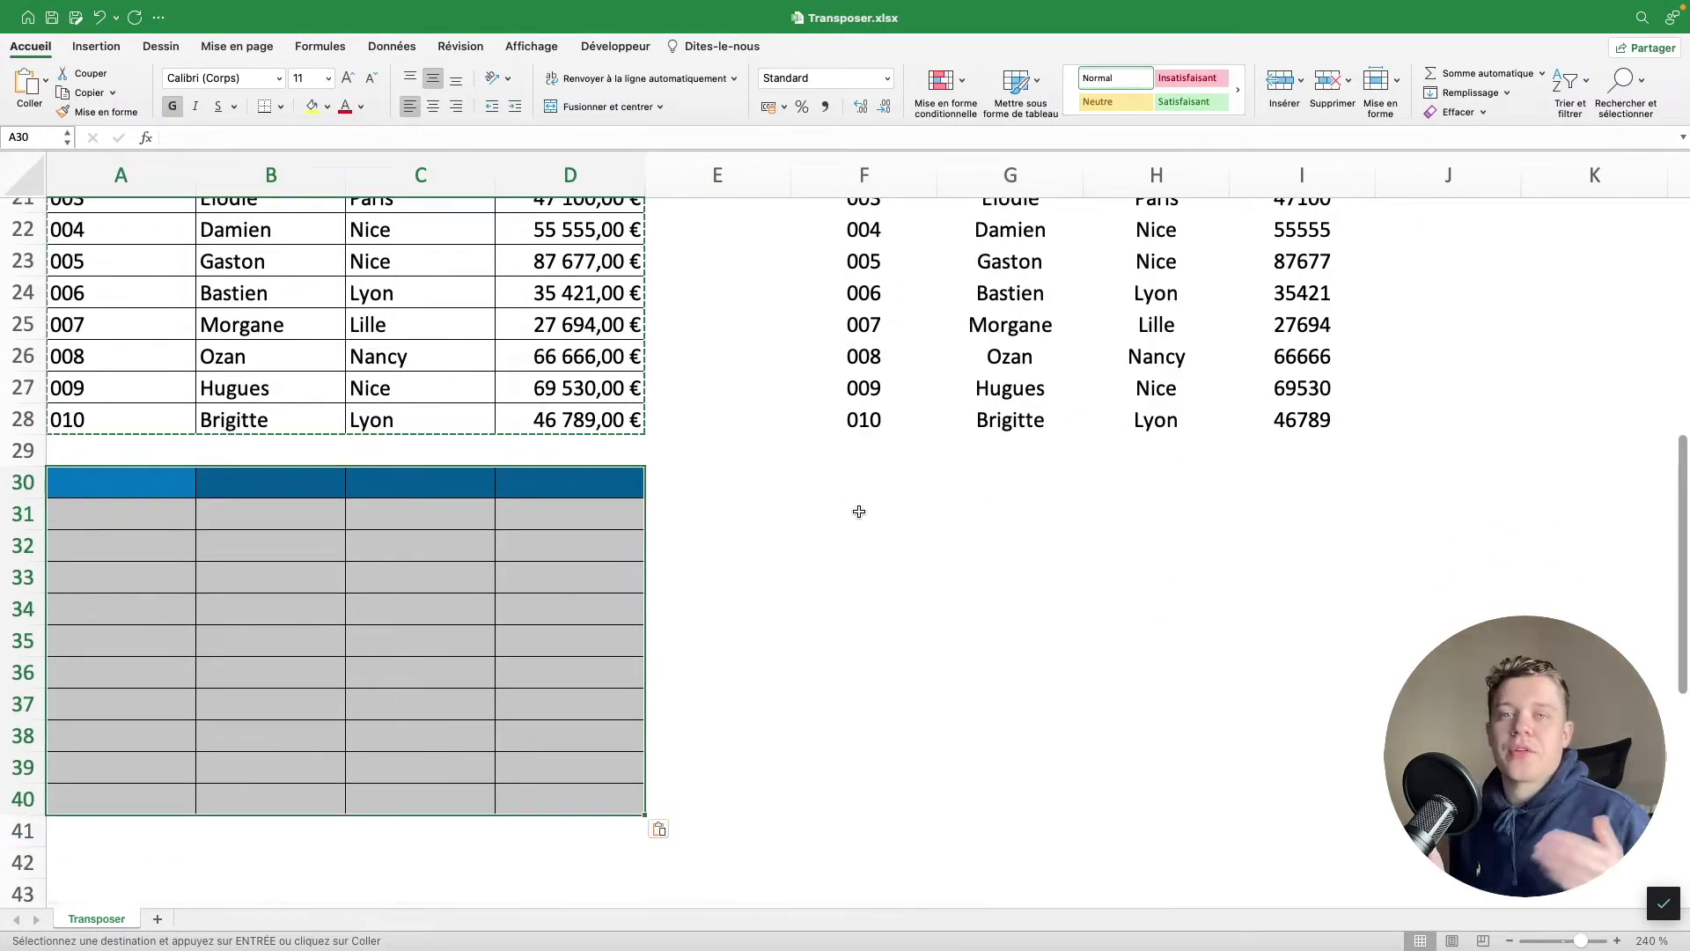